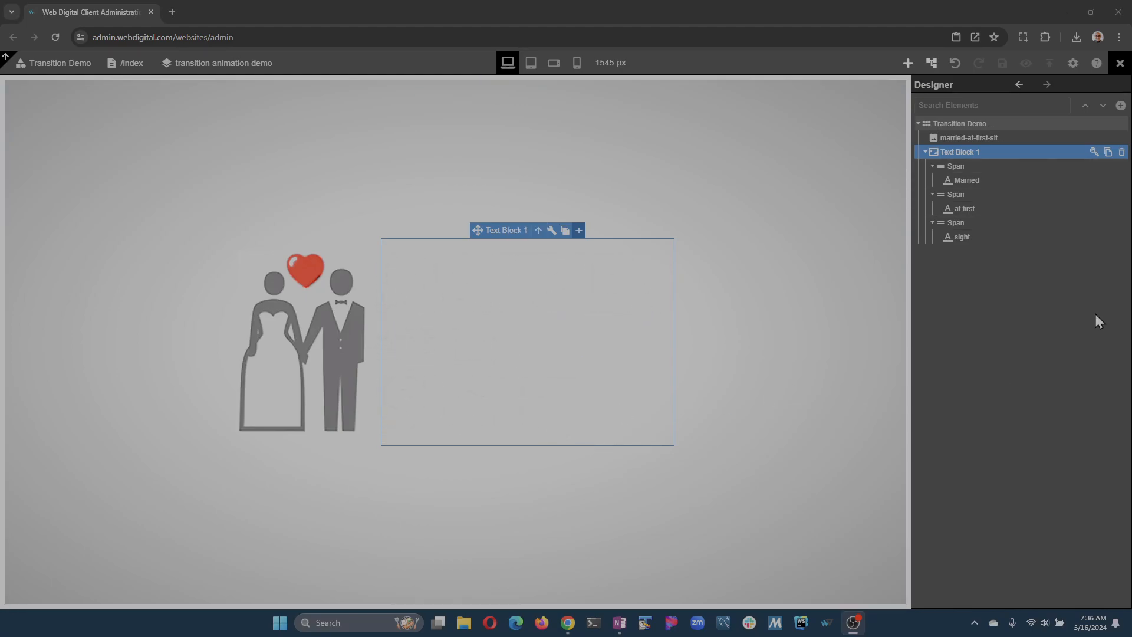
Delete the existing text block beside the couple image and save the page.
{"action": "left_click", "coordinate": [580, 232]}
{"action": "left_click", "coordinate": [436, 233]}
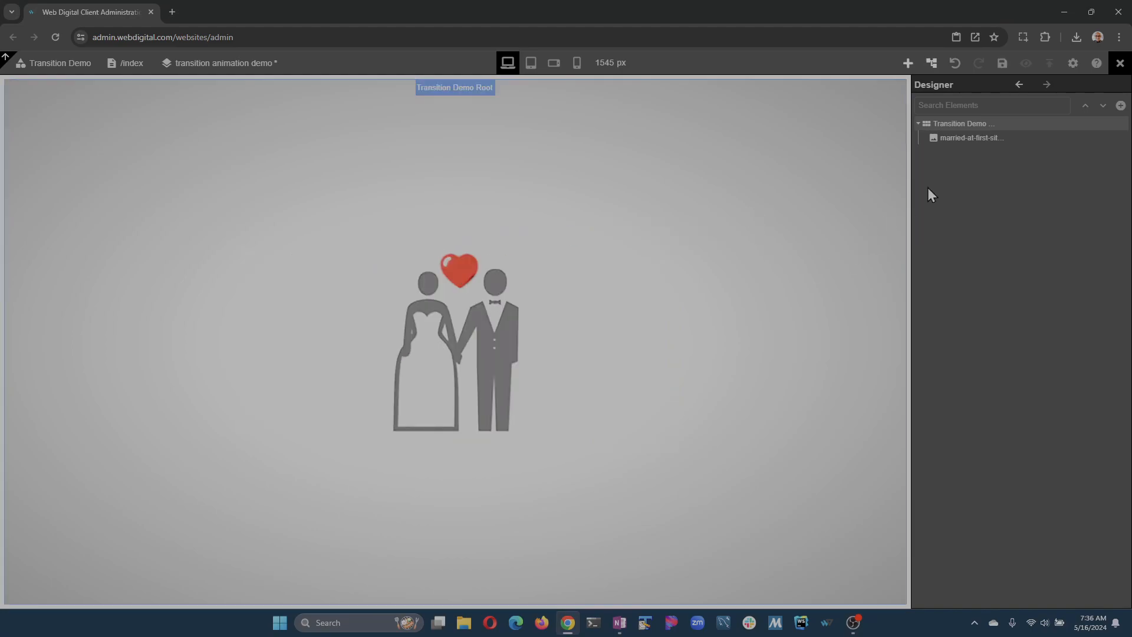
{"action": "left_click", "coordinate": [1002, 63]}
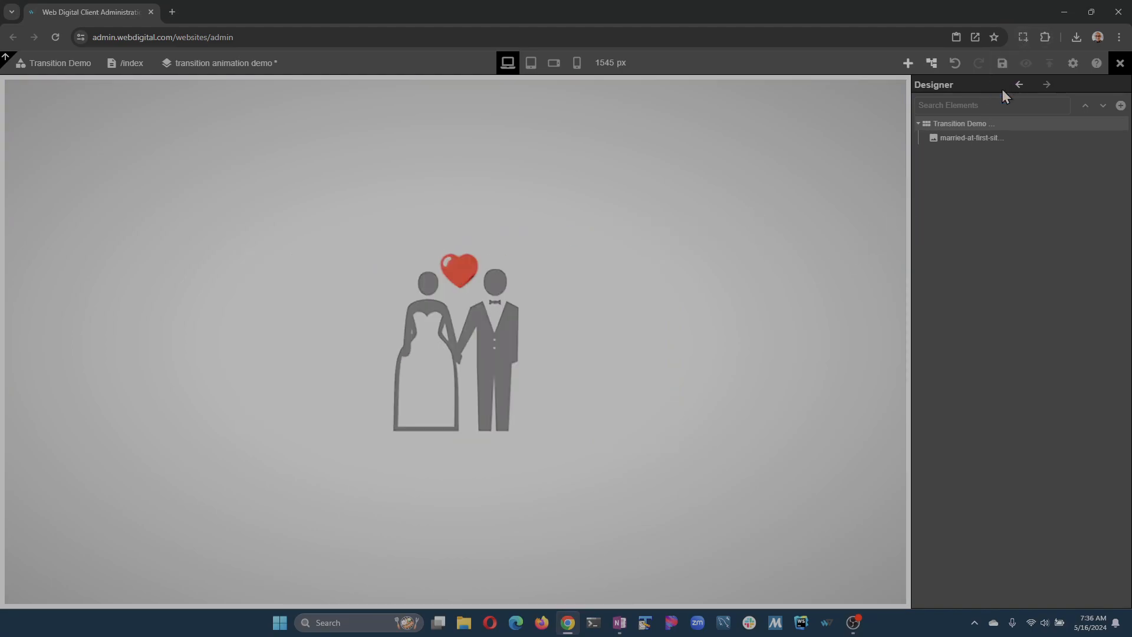
Delete the "Transition Demo CSS" module from the project's CSS modules and save.
{"action": "left_click", "coordinate": [1121, 124]}
{"action": "left_click", "coordinate": [1077, 134]}
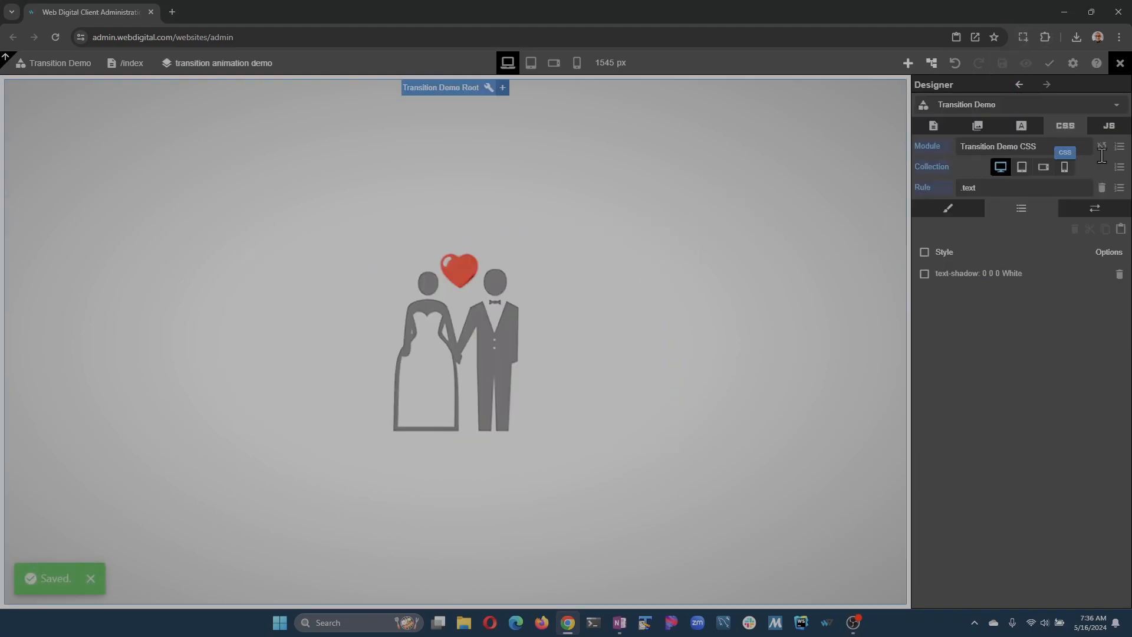
{"action": "left_click", "coordinate": [1119, 147]}
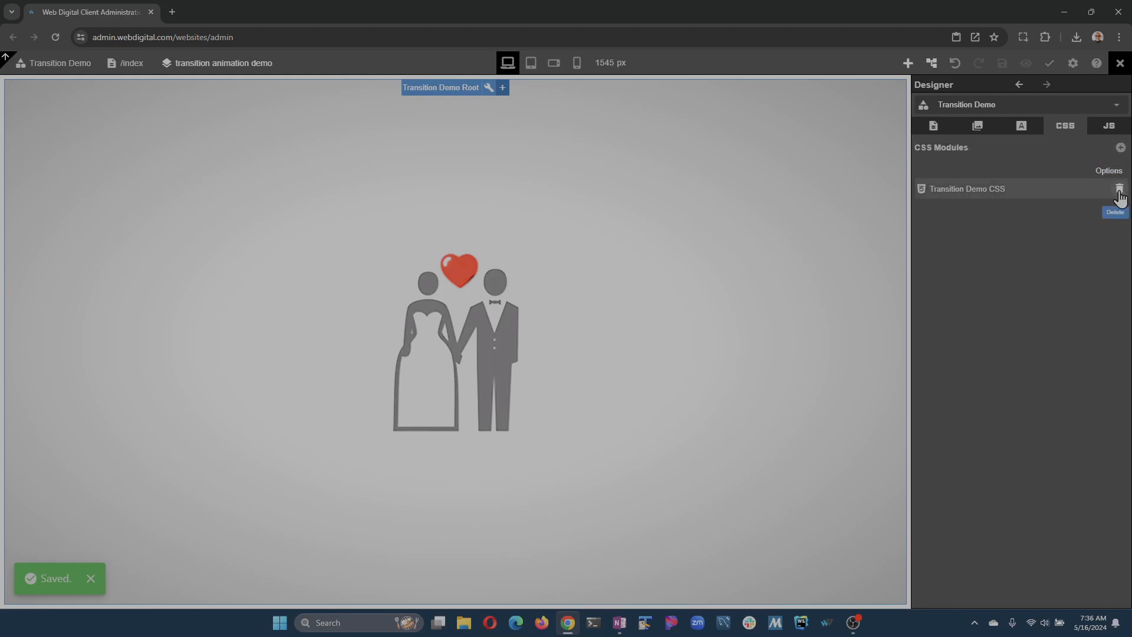
{"action": "left_click", "coordinate": [1120, 189]}
{"action": "left_click", "coordinate": [697, 373]}
{"action": "left_click", "coordinate": [1016, 63]}
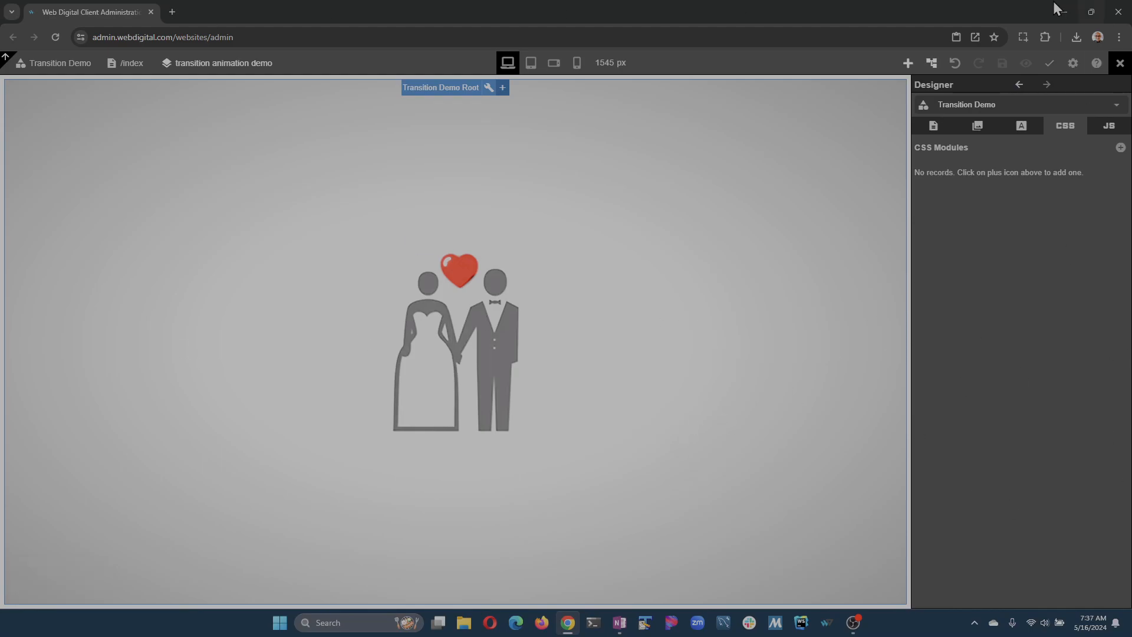
Add a text block beside the couple image, replace its text with "Married at First sight" and save.
{"action": "left_click", "coordinate": [908, 63]}
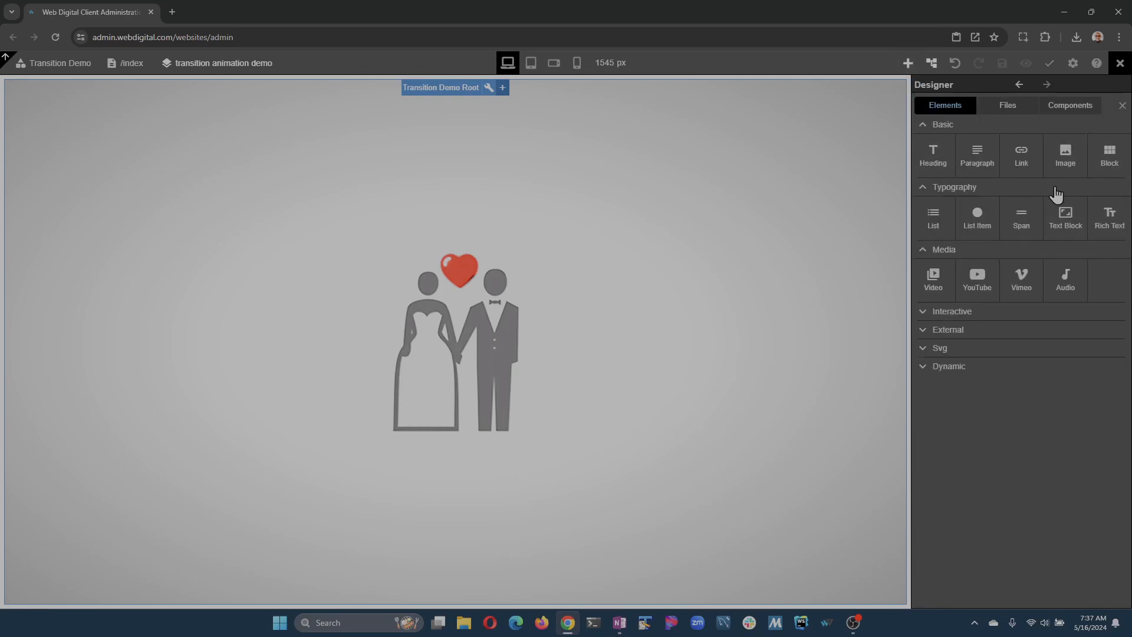
{"action": "left_click_drag", "start_coordinate": [1062, 218], "coordinate": [630, 372]}
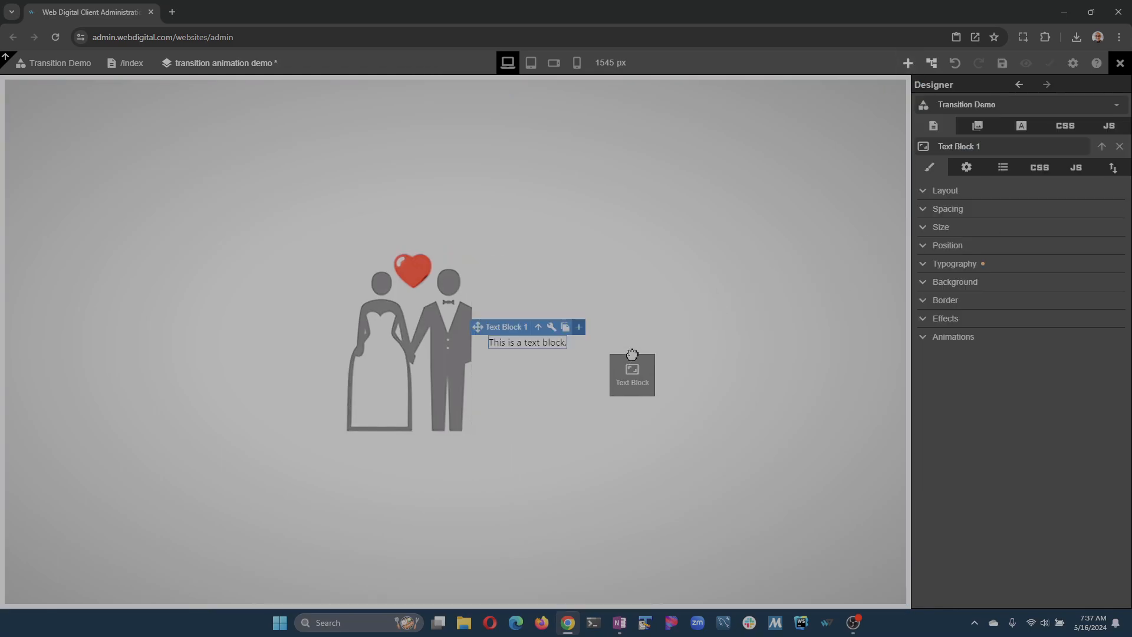
{"action": "left_click", "coordinate": [531, 342]}
{"action": "key", "text": "ctrl+a"}
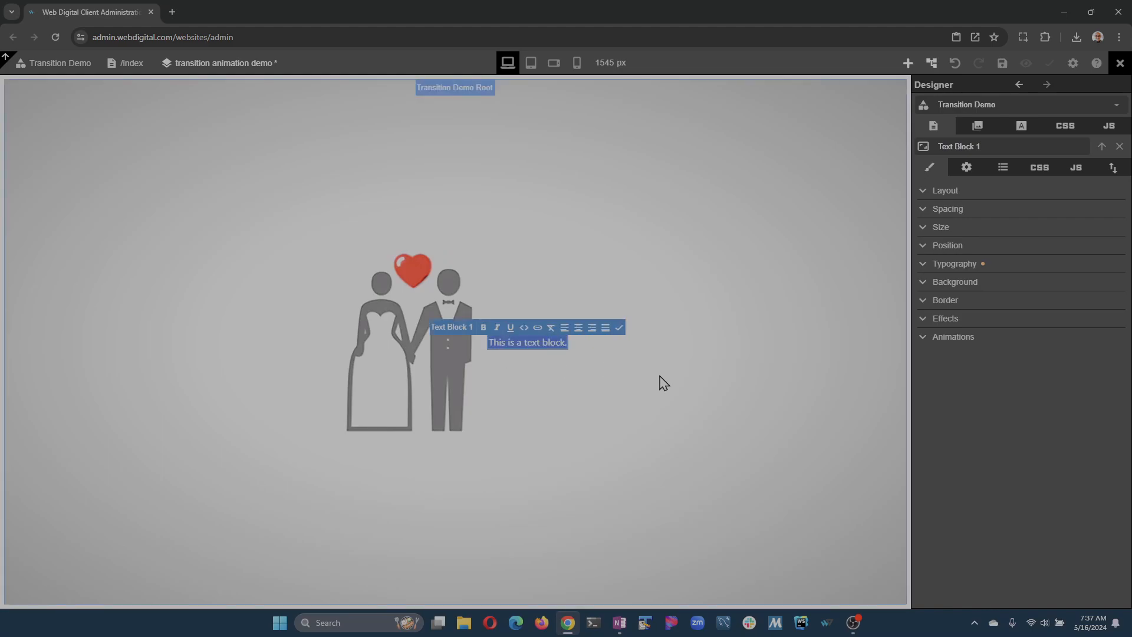
{"action": "type", "text": "Married at"}
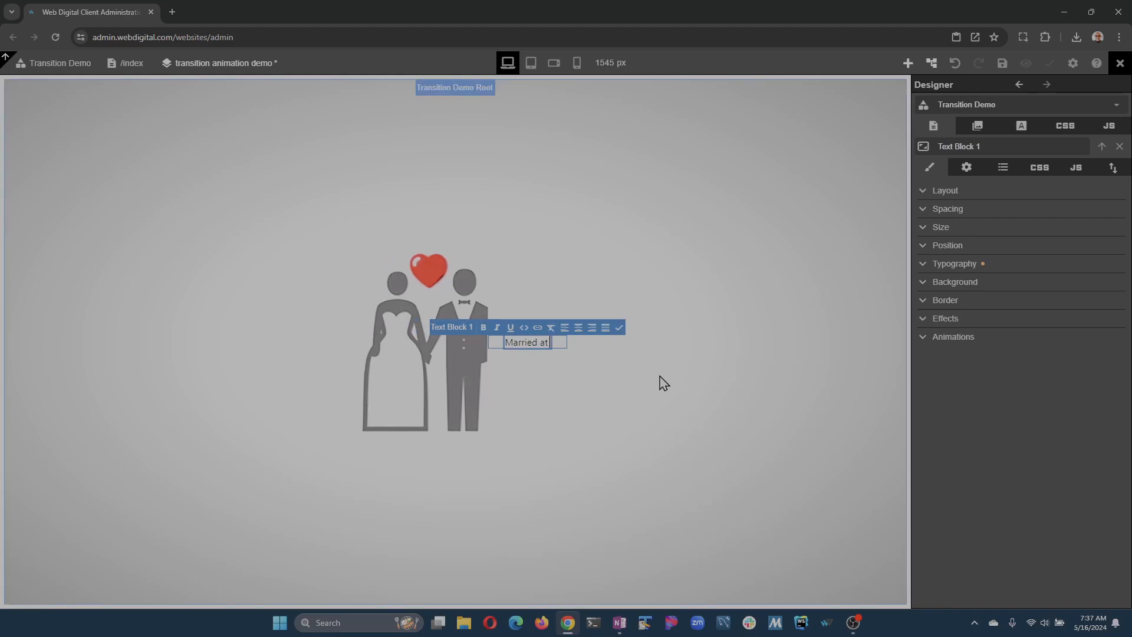
{"action": "type", "text": " First sight"}
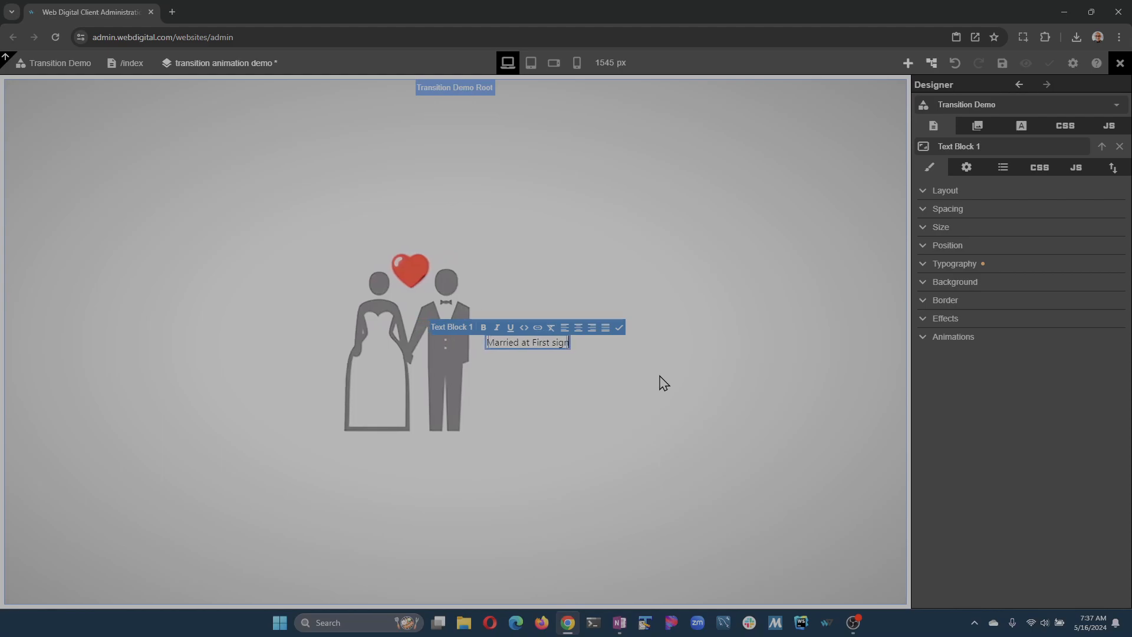
{"action": "key", "text": "Escape"}
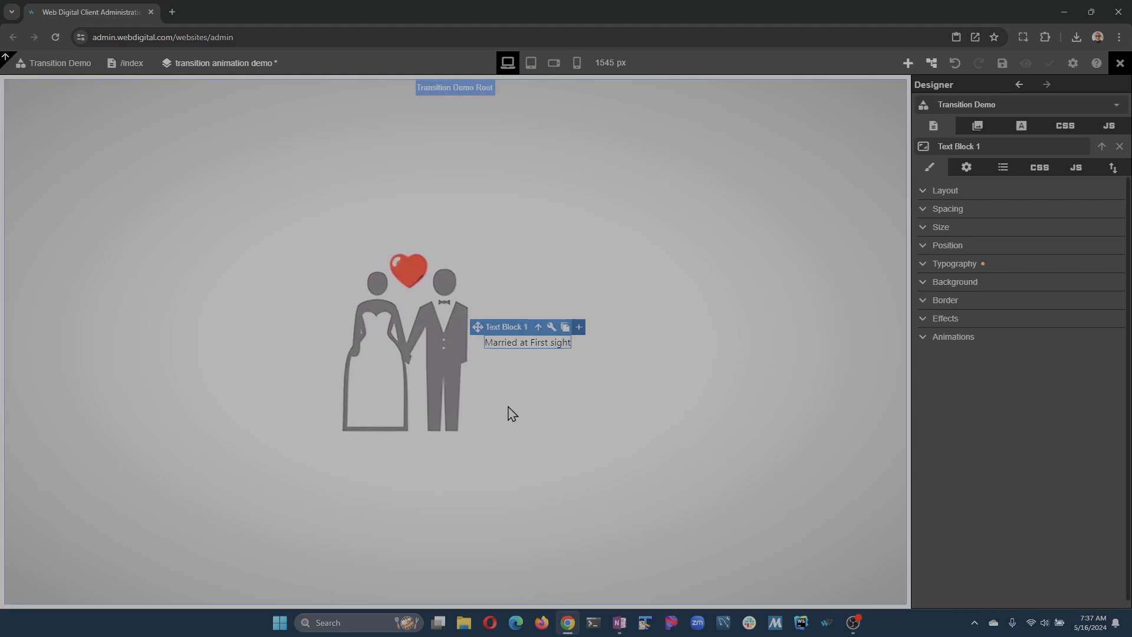
{"action": "key", "text": "ctrl+s"}
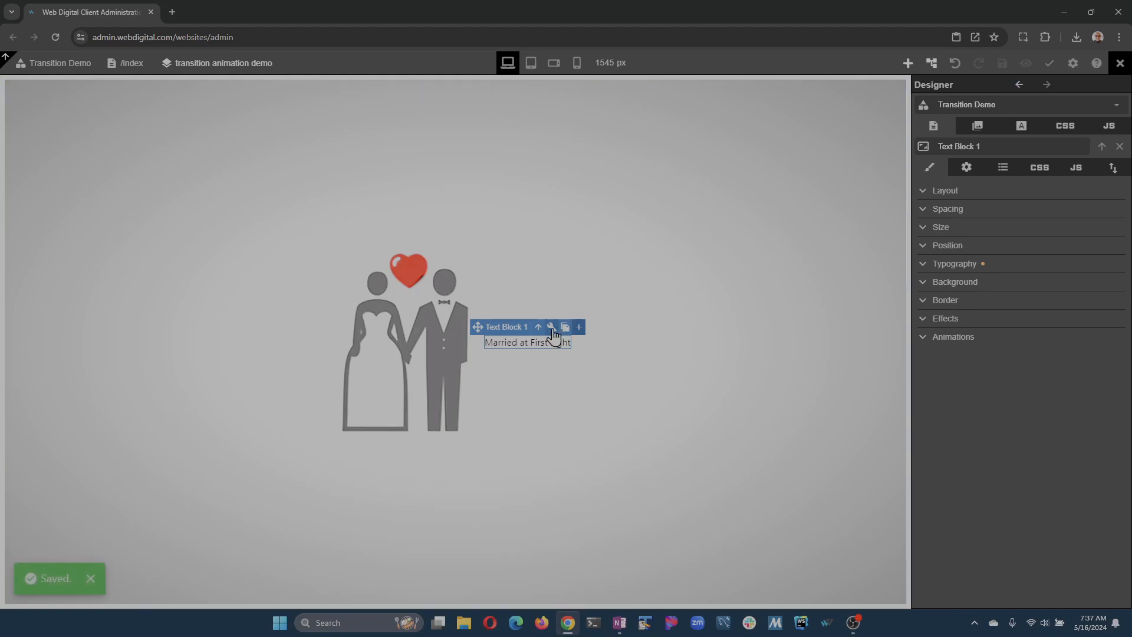
Set the text block's typography case to uppercase.
{"action": "left_click", "coordinate": [923, 269]}
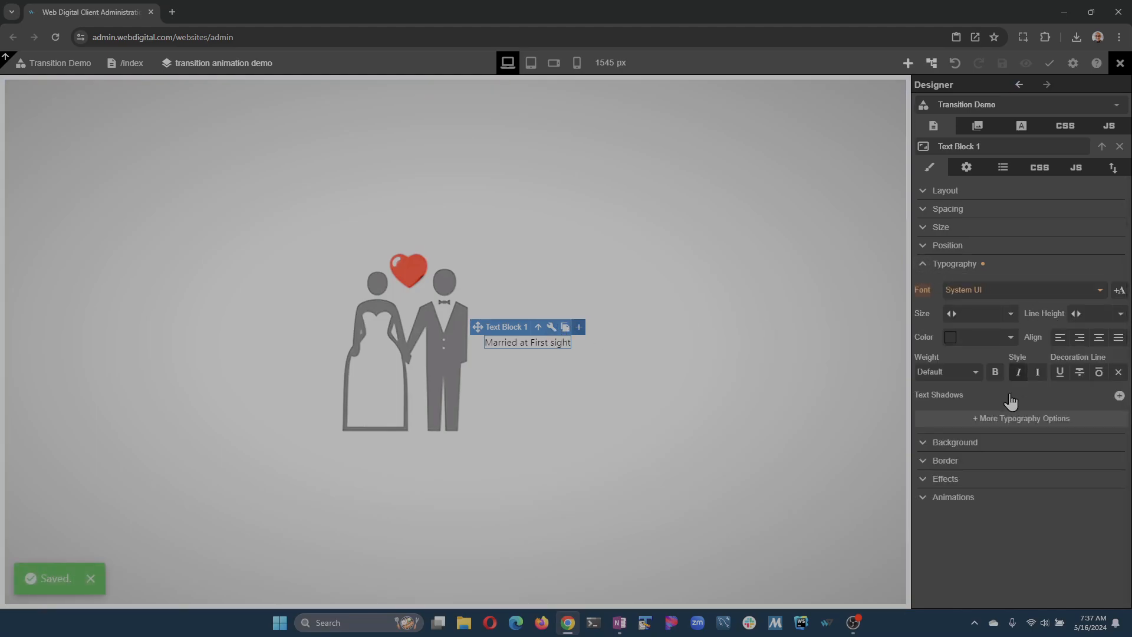
{"action": "left_click", "coordinate": [1018, 419]}
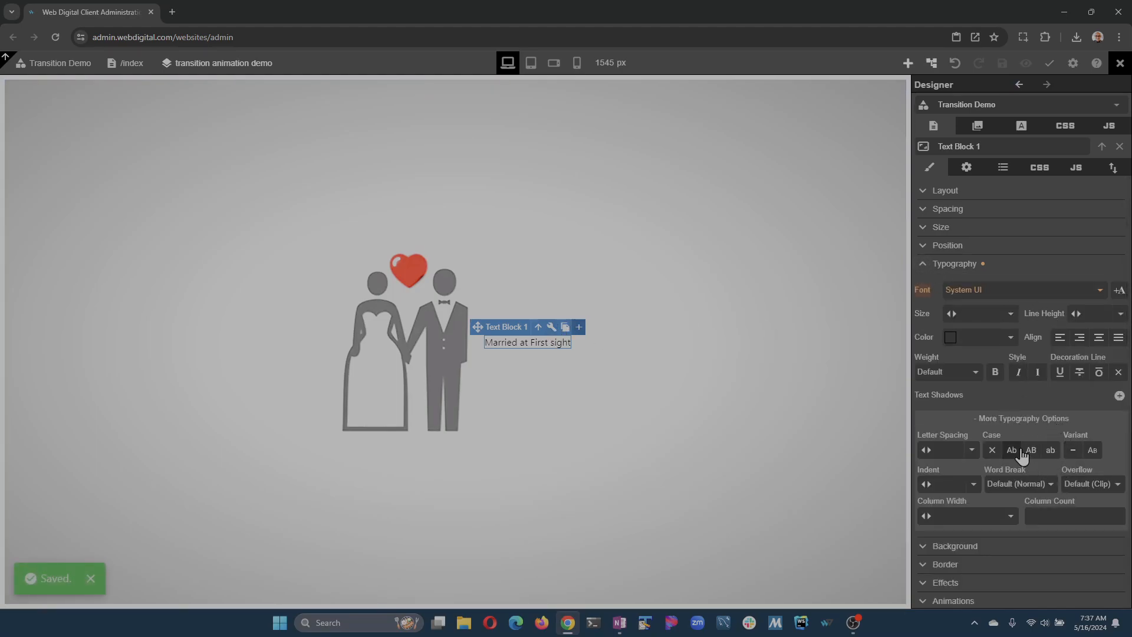
{"action": "left_click", "coordinate": [1038, 457]}
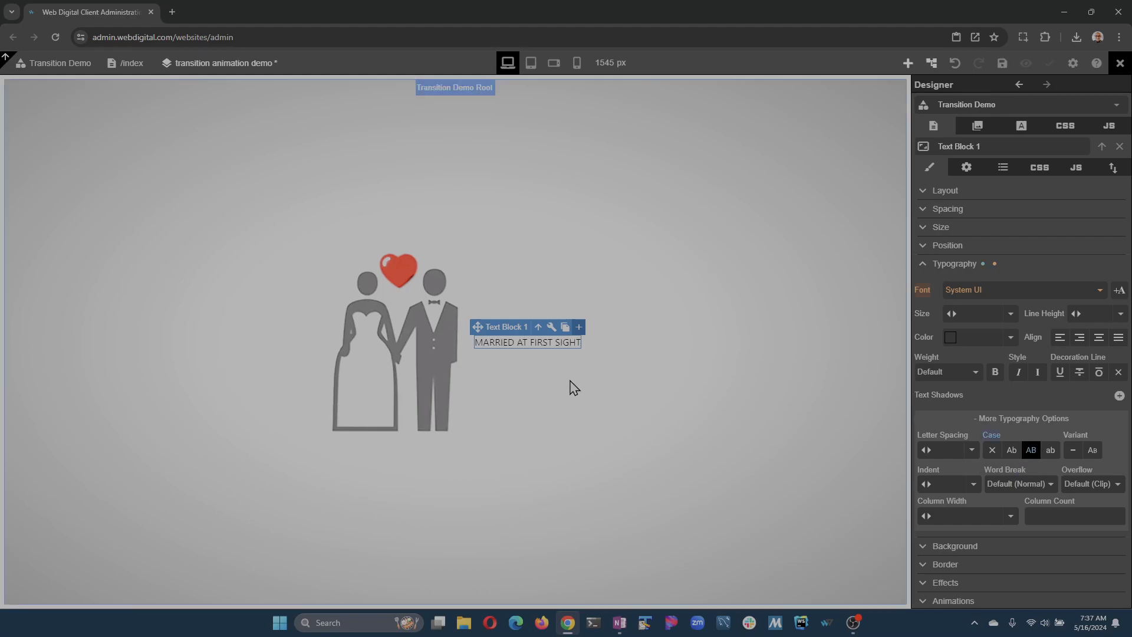
Wrap "Married", "at First" and "sight" in the text block with separate spans.
{"action": "left_click", "coordinate": [528, 343]}
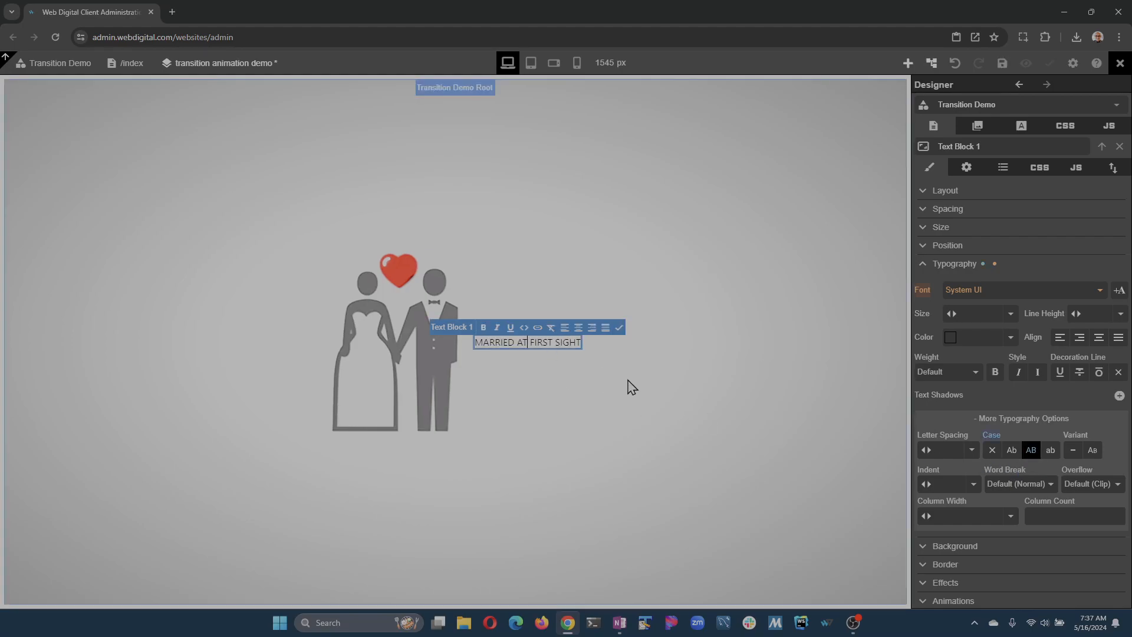
{"action": "key", "text": "ctrl+shift+Right"}
{"action": "key", "text": "shift+Left"}
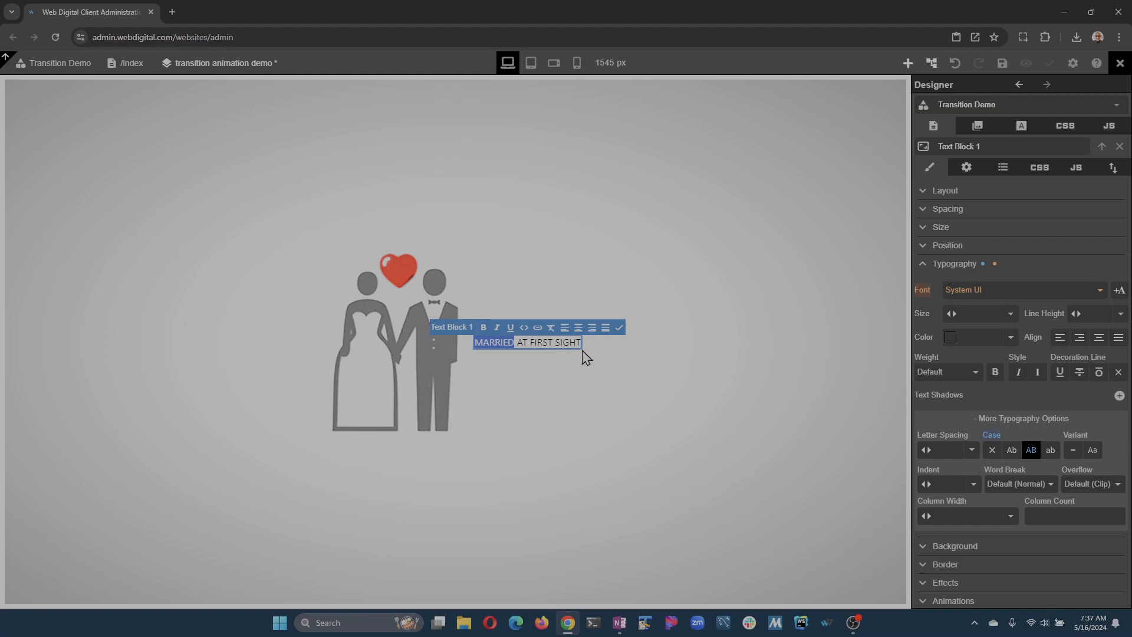
{"action": "left_click", "coordinate": [524, 332]}
{"action": "left_click", "coordinate": [529, 343]}
{"action": "left_click_drag", "start_coordinate": [518, 342], "coordinate": [550, 342]}
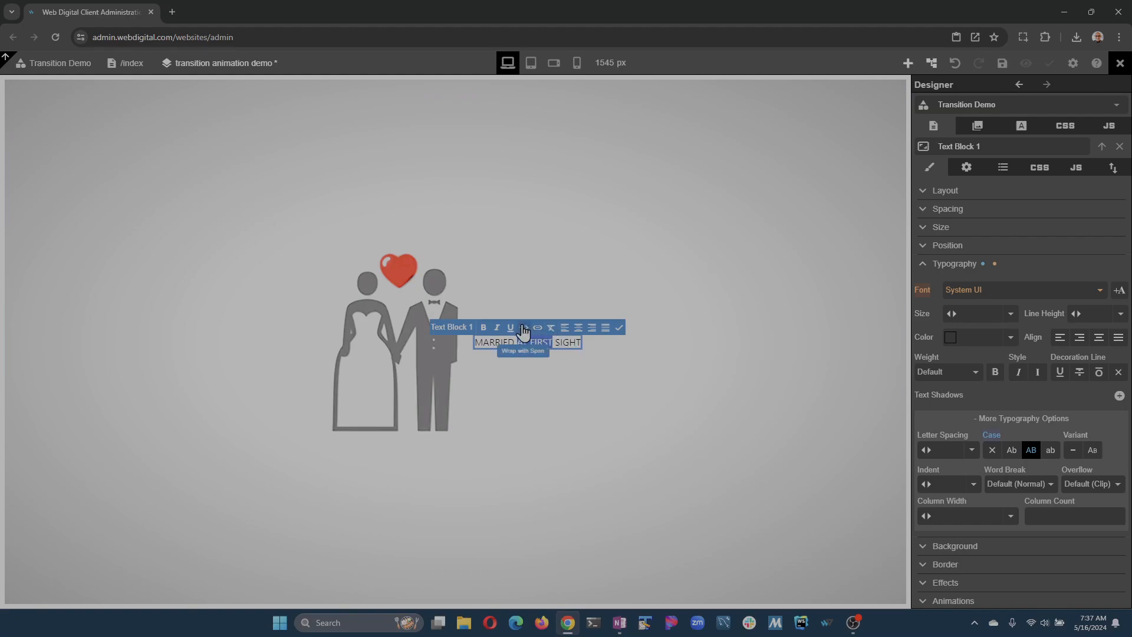
{"action": "left_click", "coordinate": [524, 330]}
{"action": "double_click", "coordinate": [567, 342]}
{"action": "left_click_drag", "start_coordinate": [554, 342], "coordinate": [579, 343]}
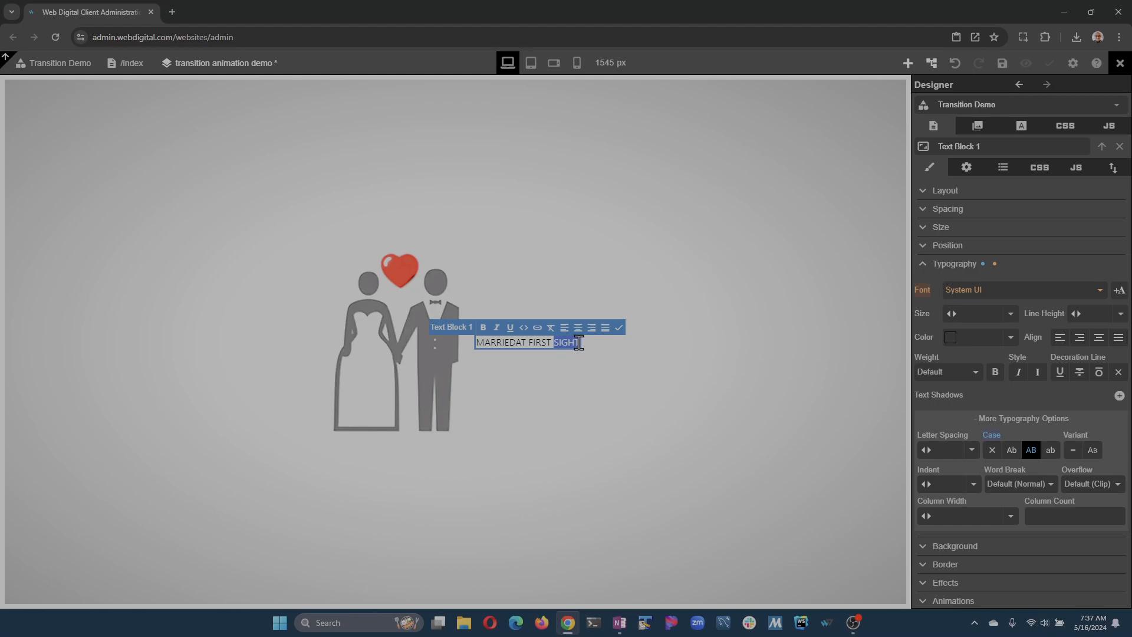
{"action": "left_click", "coordinate": [523, 328]}
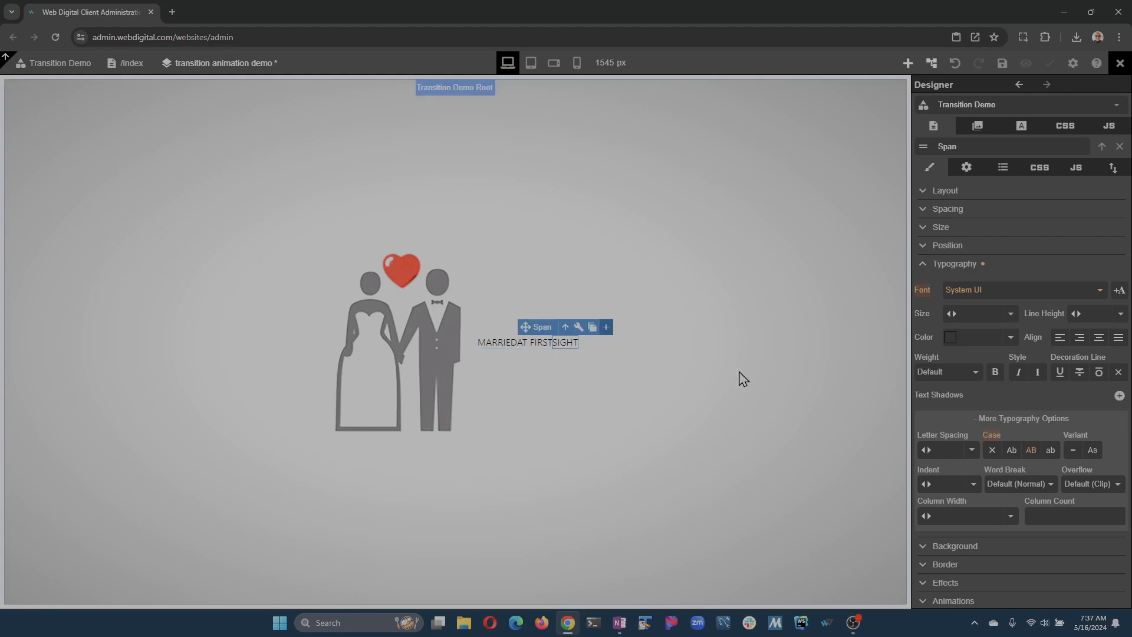
Expand Text Block 1 and its spans in the elements tree to check the structure, and save the page.
{"action": "left_click", "coordinate": [931, 63]}
{"action": "left_click", "coordinate": [925, 153]}
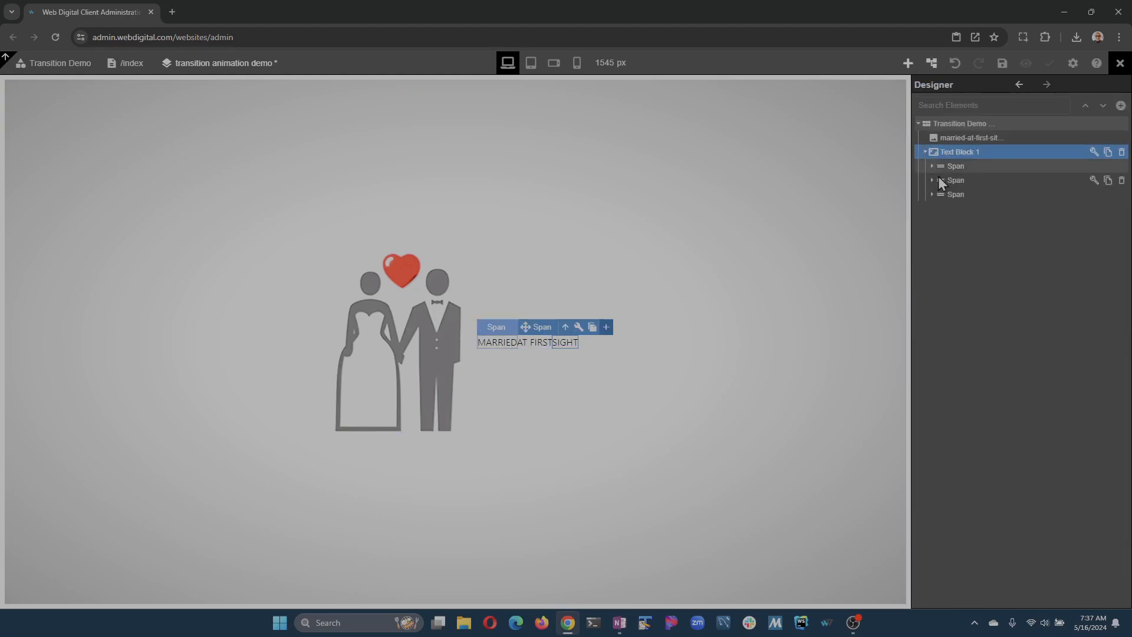
{"action": "left_click", "coordinate": [932, 166]}
{"action": "left_click", "coordinate": [933, 195]}
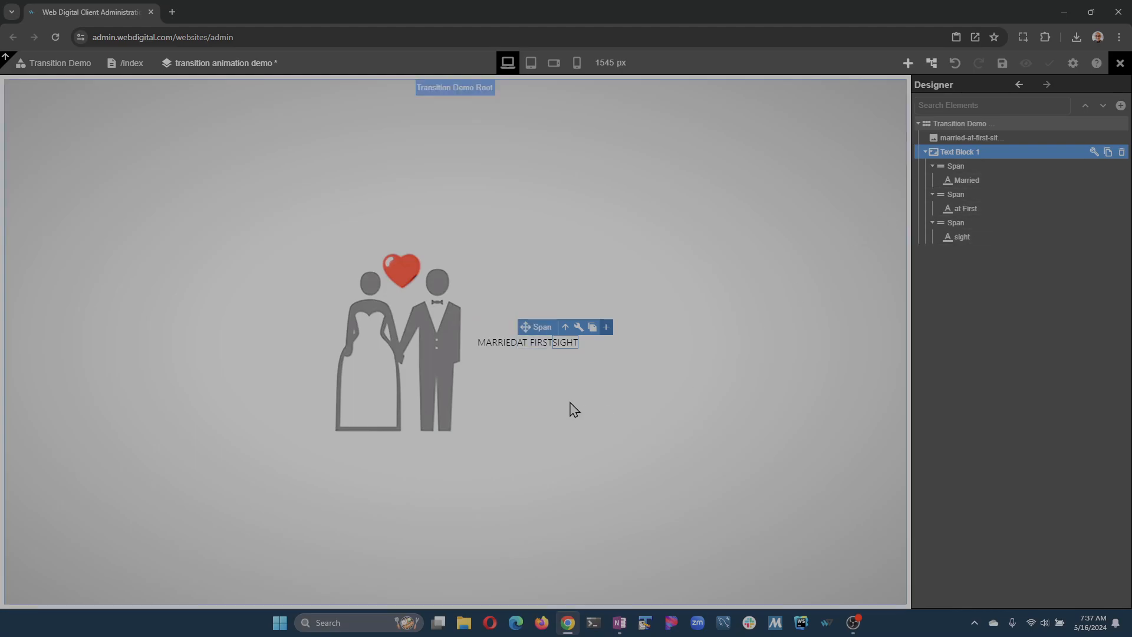
{"action": "left_click", "coordinate": [1002, 63]}
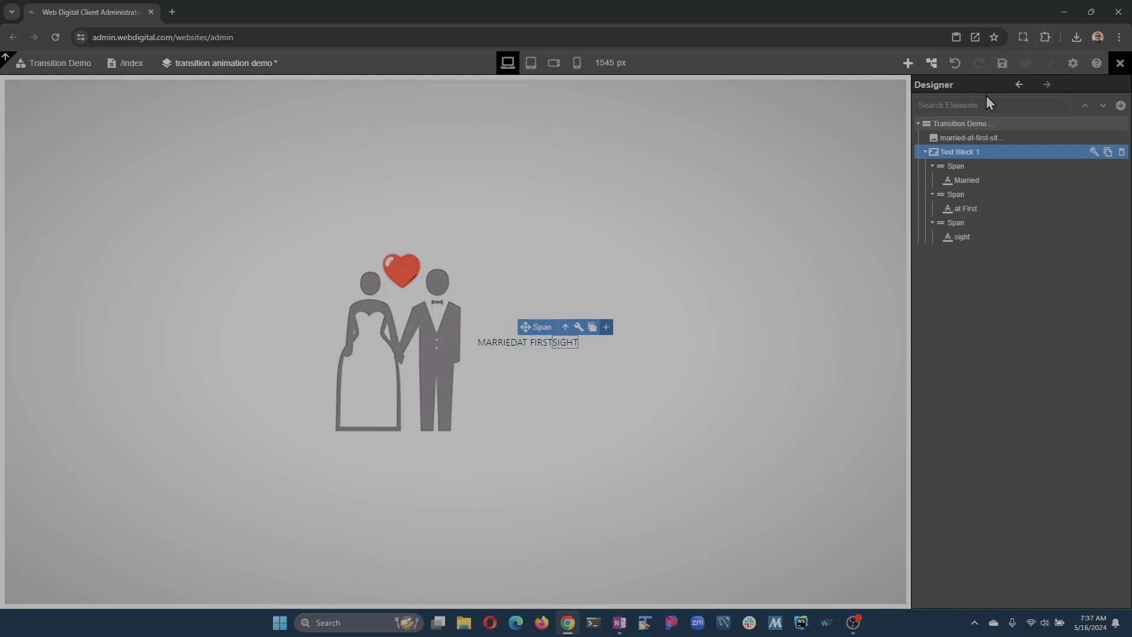
Set the display of the text block's spans to block so each sits on its own line, and save.
{"action": "left_click", "coordinate": [506, 345]}
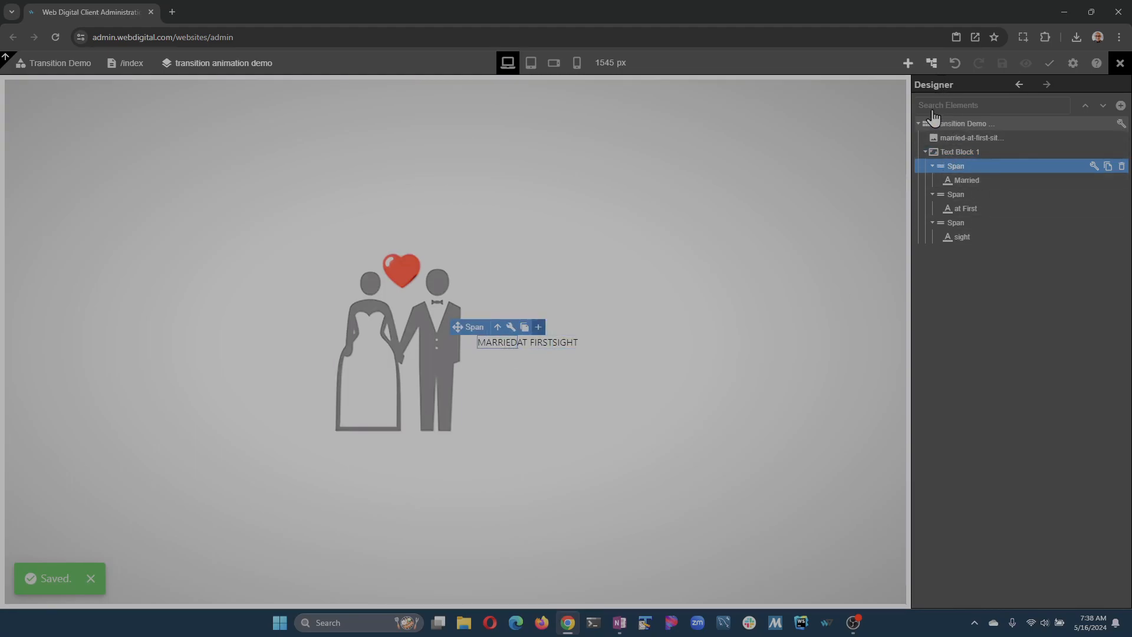
{"action": "left_click", "coordinate": [1095, 168]}
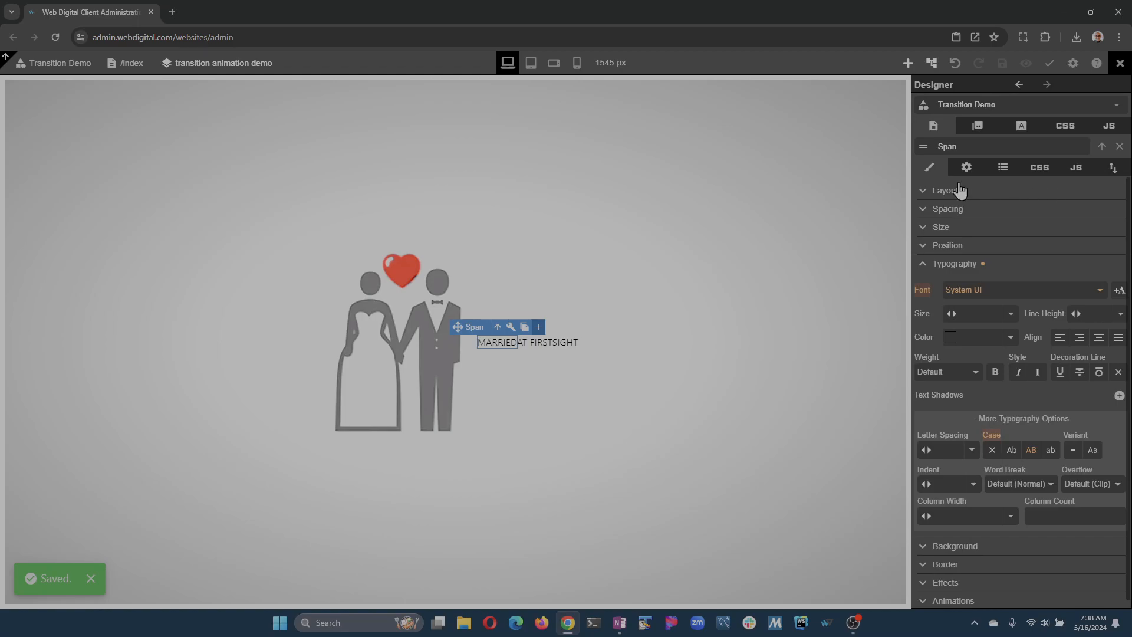
{"action": "left_click", "coordinate": [923, 191]}
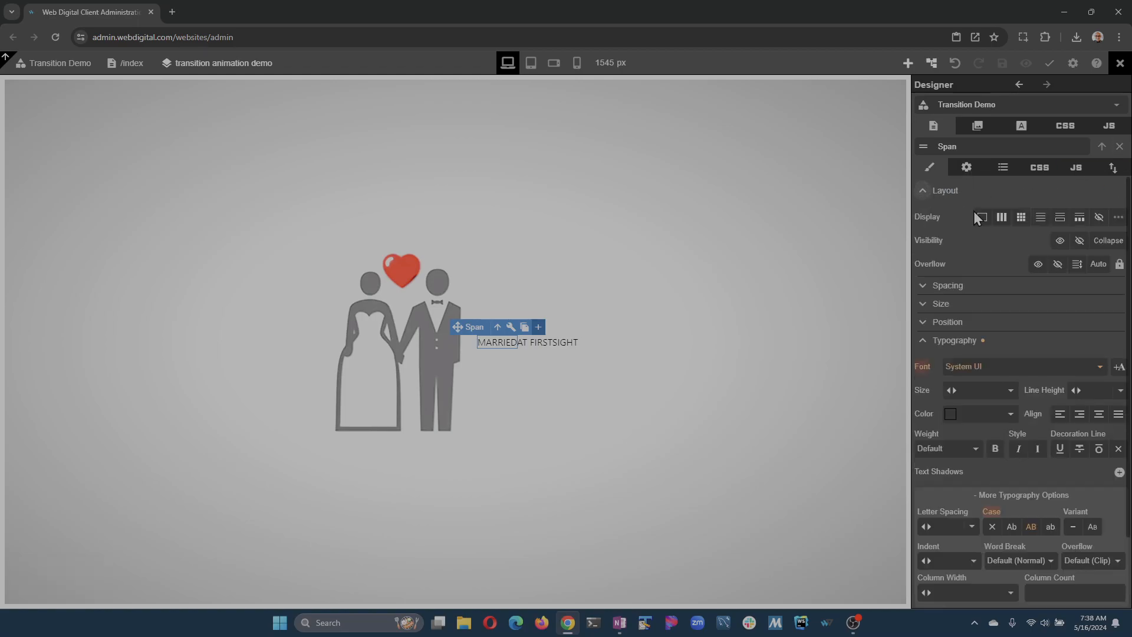
{"action": "left_click", "coordinate": [981, 218]}
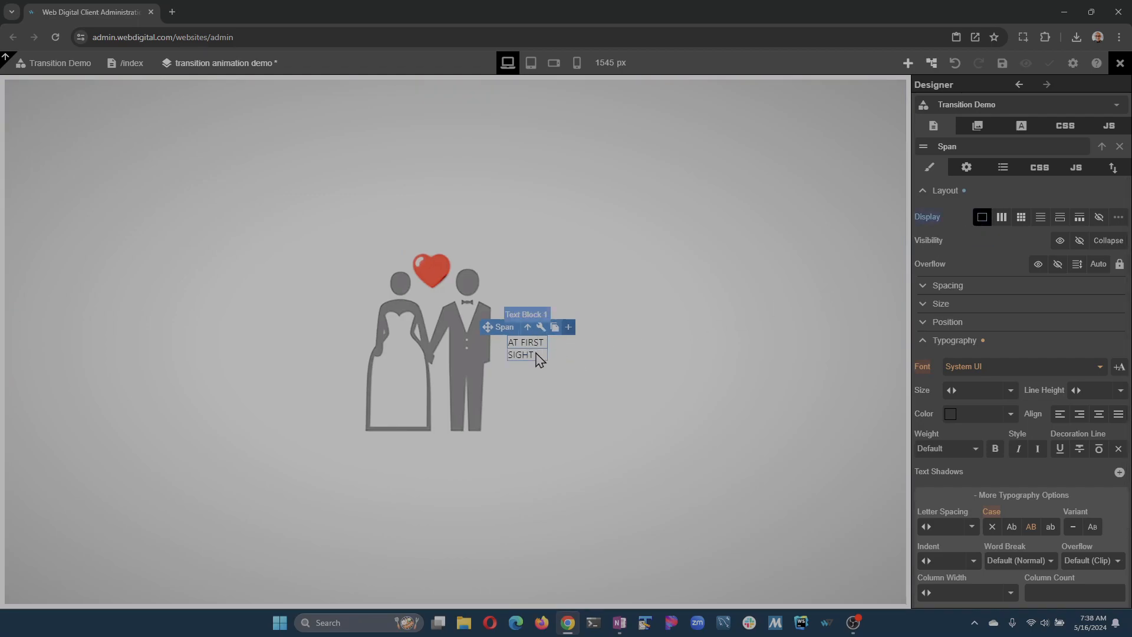
{"action": "left_click", "coordinate": [981, 218]}
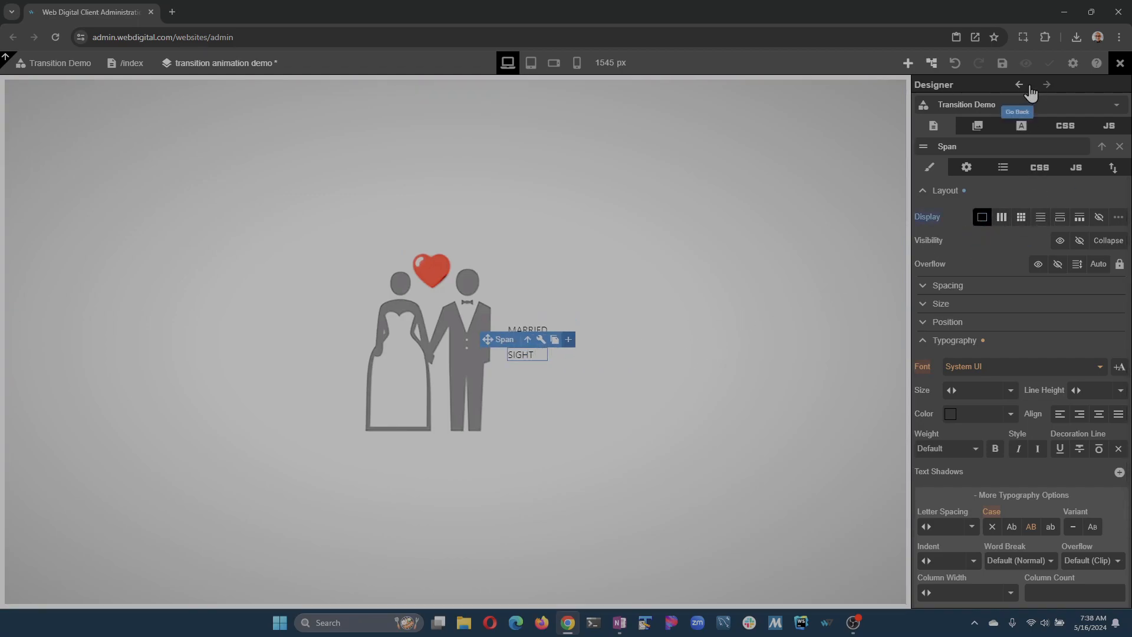
{"action": "left_click", "coordinate": [1011, 69]}
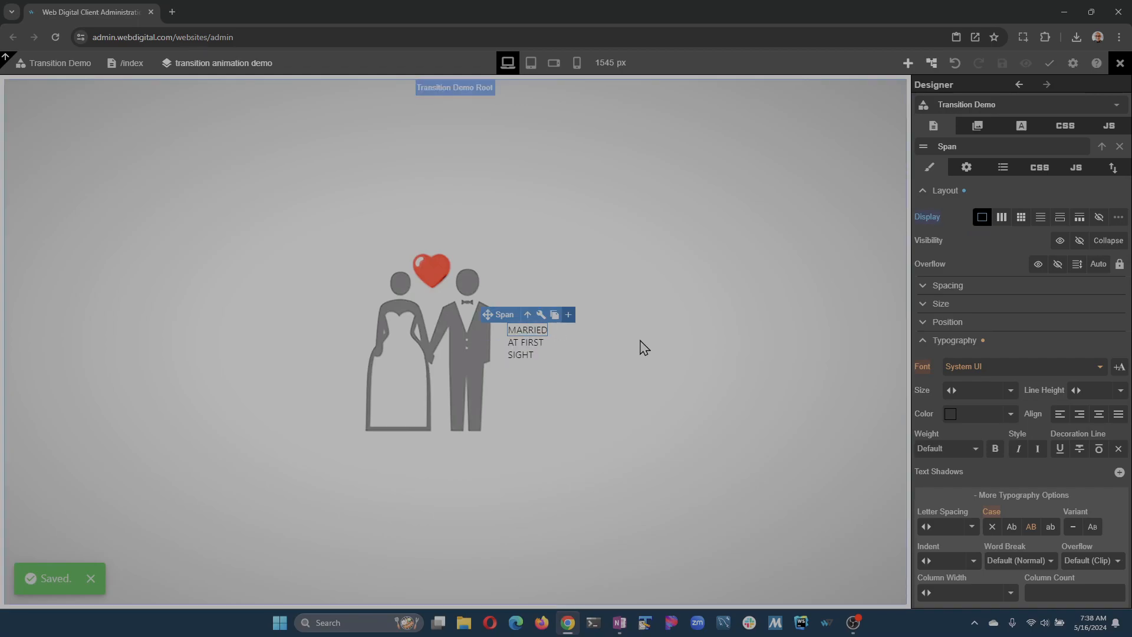
Set the font size of the MARRIED span to 120 px and of the AT FIRST span to 50 px.
{"action": "left_click", "coordinate": [925, 191]}
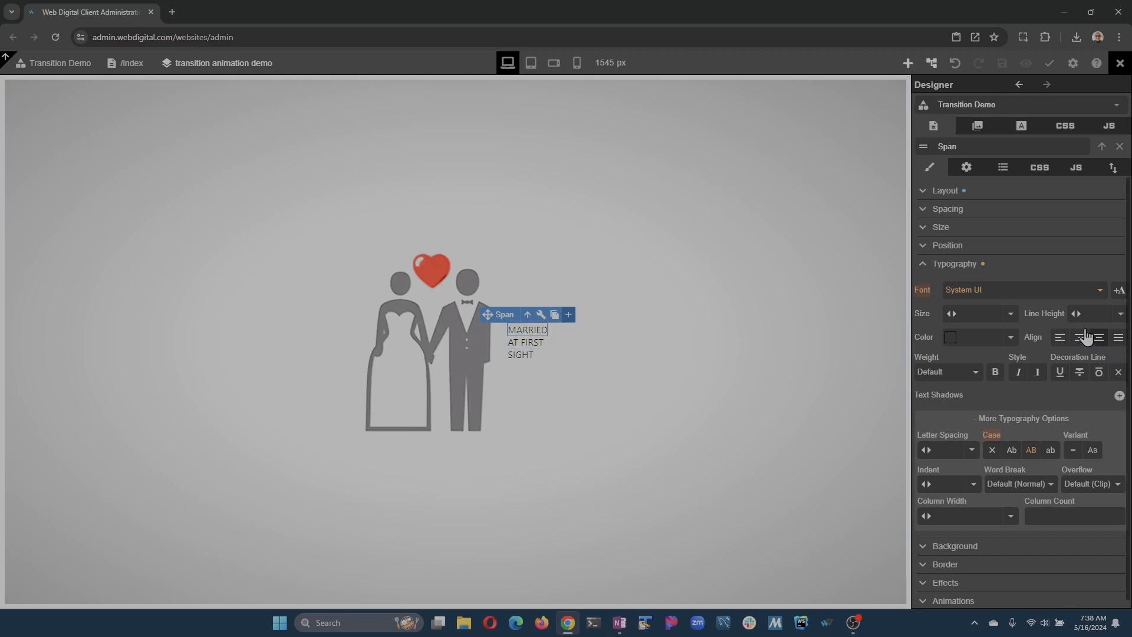
{"action": "left_click_drag", "start_coordinate": [952, 314], "coordinate": [1020, 332]}
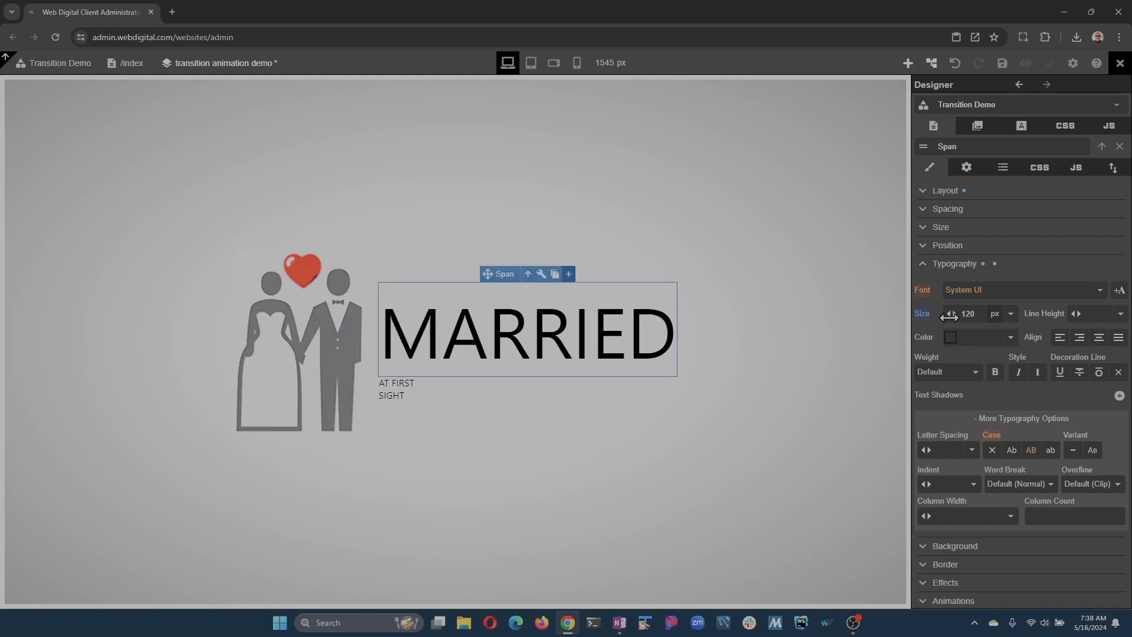
{"action": "left_click", "coordinate": [405, 387]}
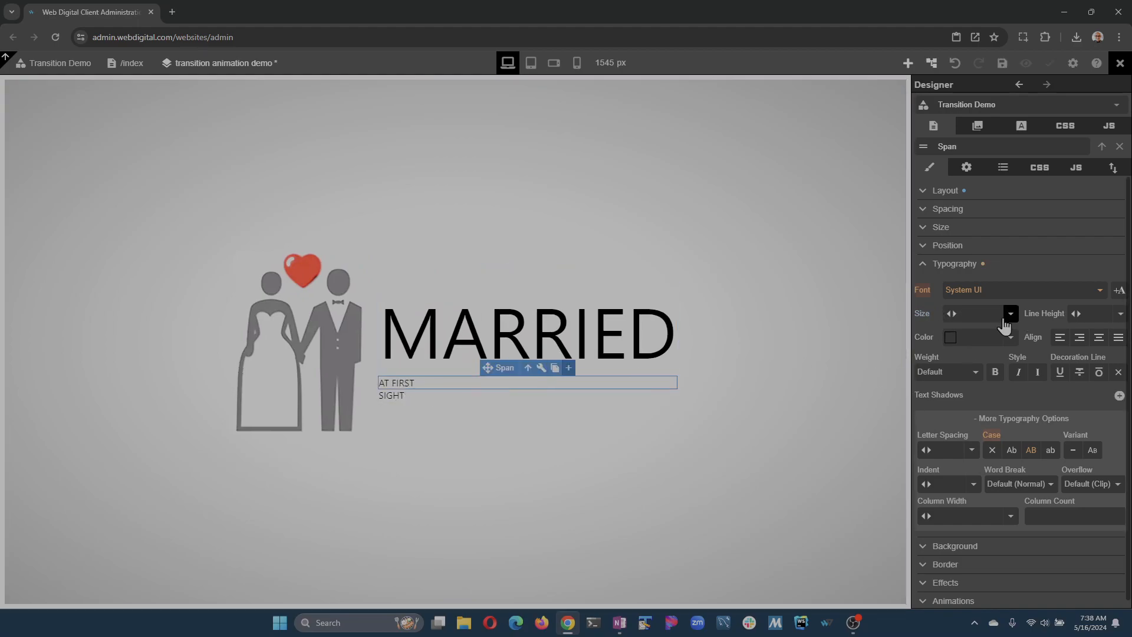
{"action": "left_click_drag", "start_coordinate": [958, 313], "coordinate": [983, 327]}
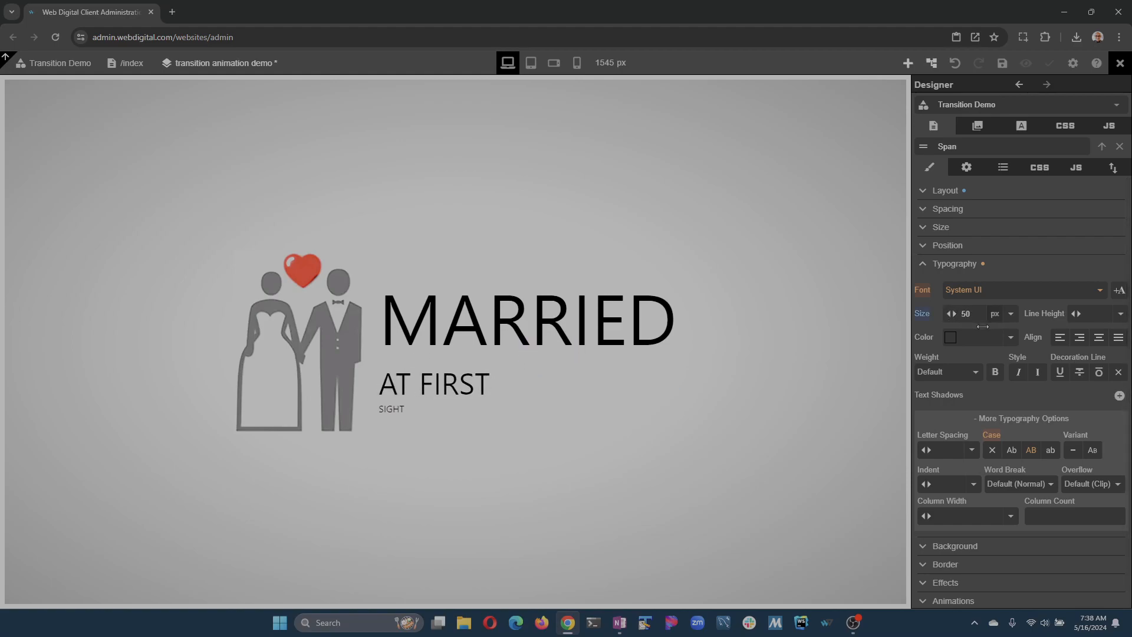
Set the font size of the SIGHT span to 119 px and save the page.
{"action": "left_click", "coordinate": [410, 412]}
{"action": "left_click_drag", "start_coordinate": [956, 315], "coordinate": [1031, 336]}
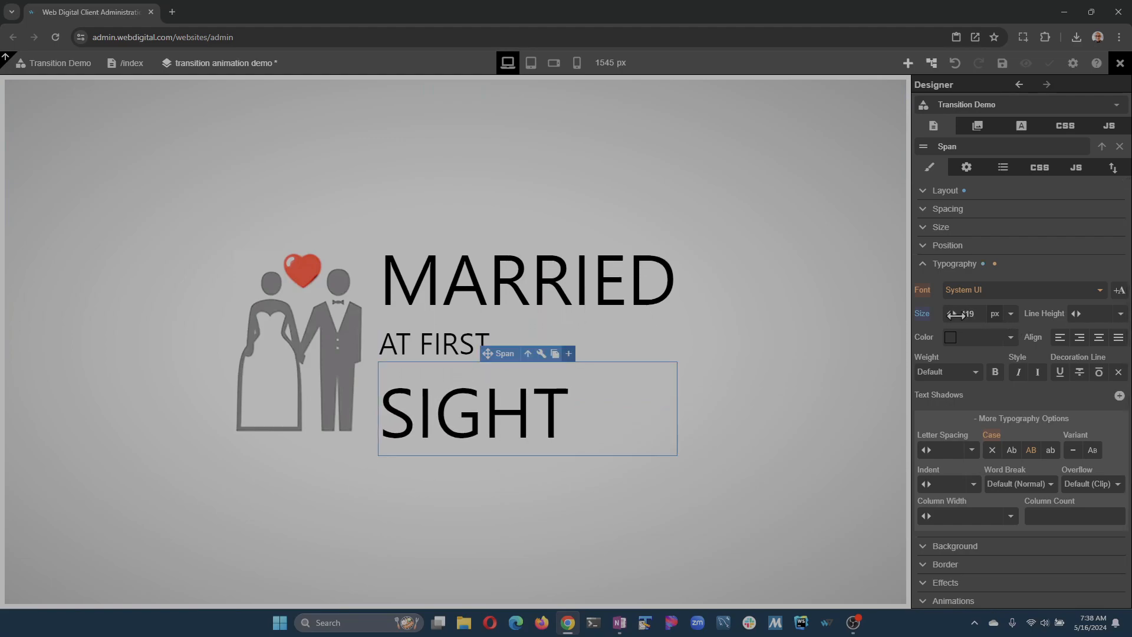
{"action": "left_click", "coordinate": [1002, 63]}
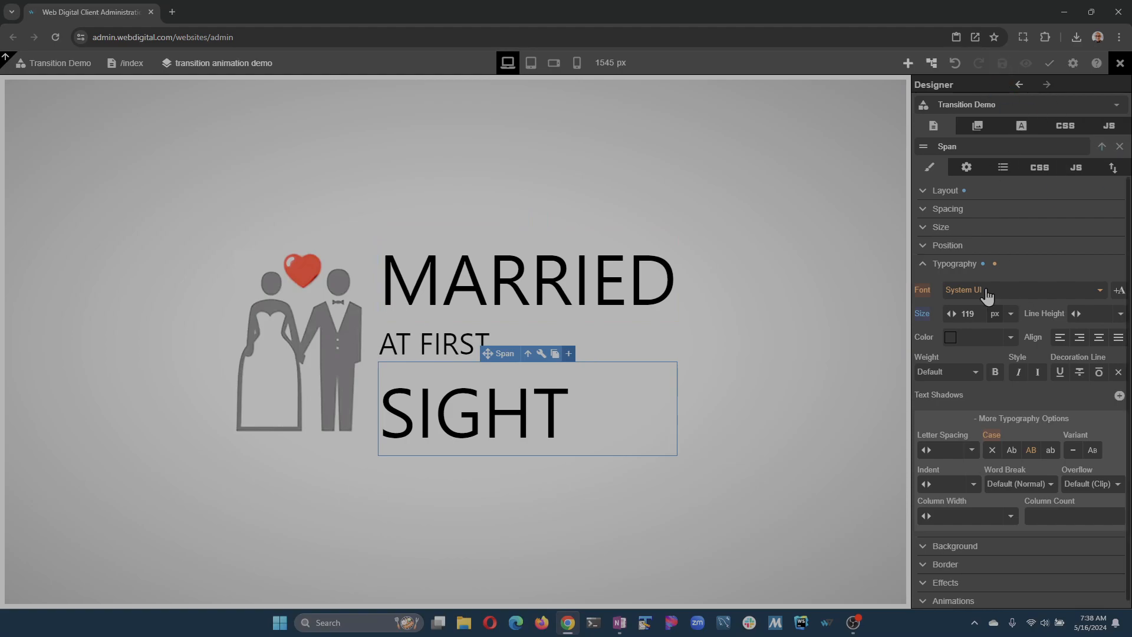
Delete the Gabarito font completely and remove its import from the Transition Demo component.
{"action": "left_click", "coordinate": [1032, 128]}
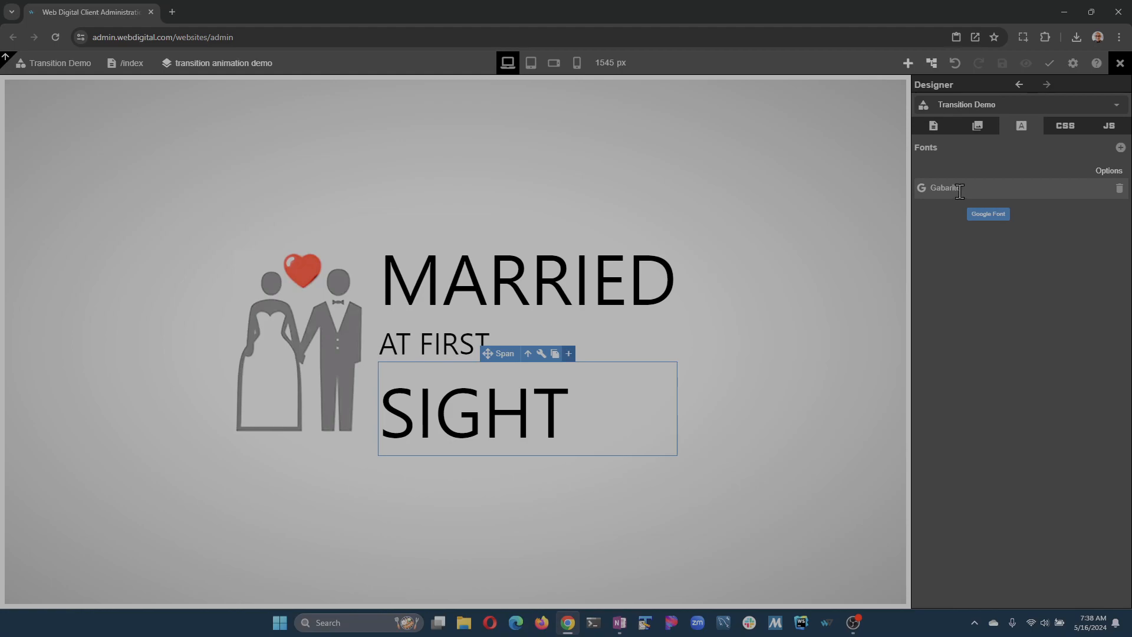
{"action": "left_click", "coordinate": [1119, 190]}
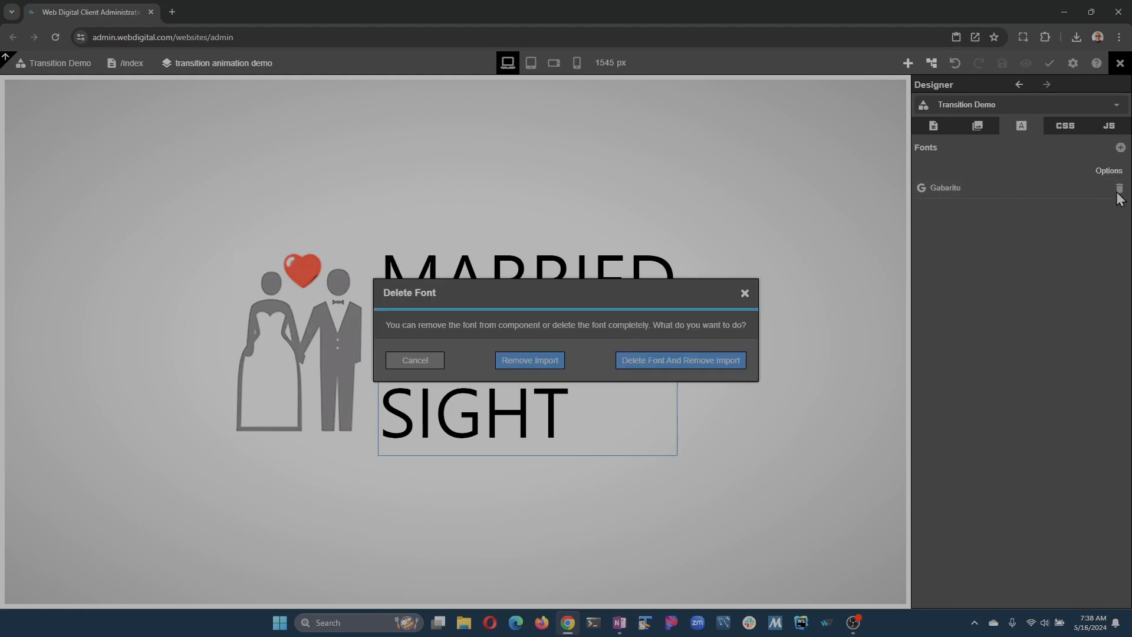
{"action": "left_click", "coordinate": [721, 365]}
Add the Google font Gabarito to the component's fonts.
{"action": "left_click", "coordinate": [1120, 147]}
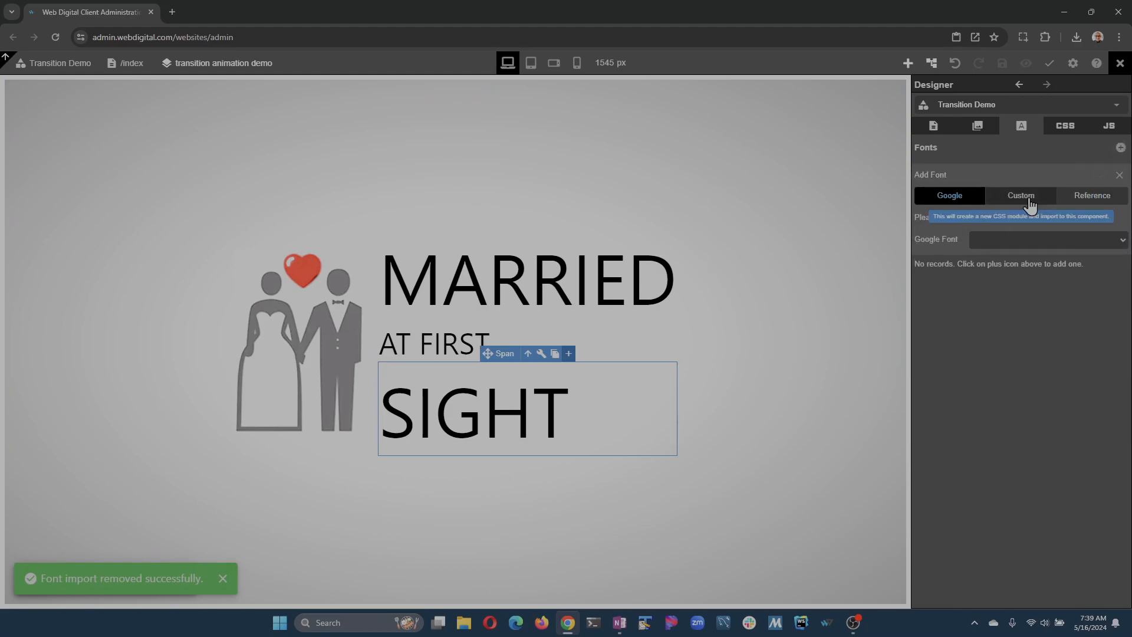
{"action": "left_click", "coordinate": [1031, 238]}
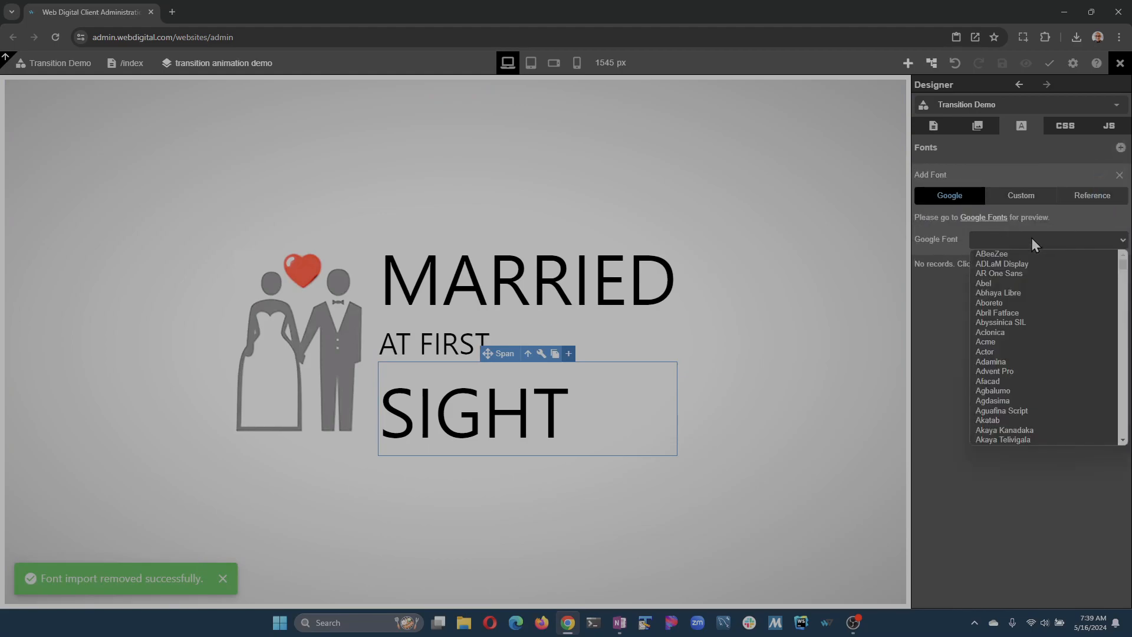
{"action": "type", "text": "ga"}
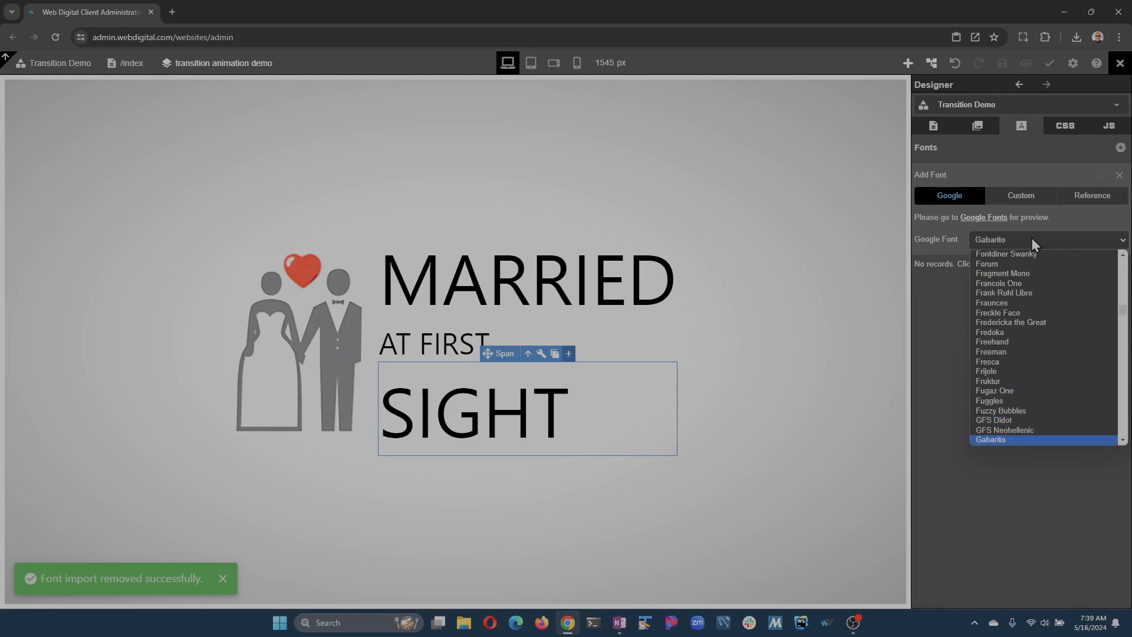
{"action": "left_click", "coordinate": [1041, 441]}
{"action": "left_click", "coordinate": [1102, 175]}
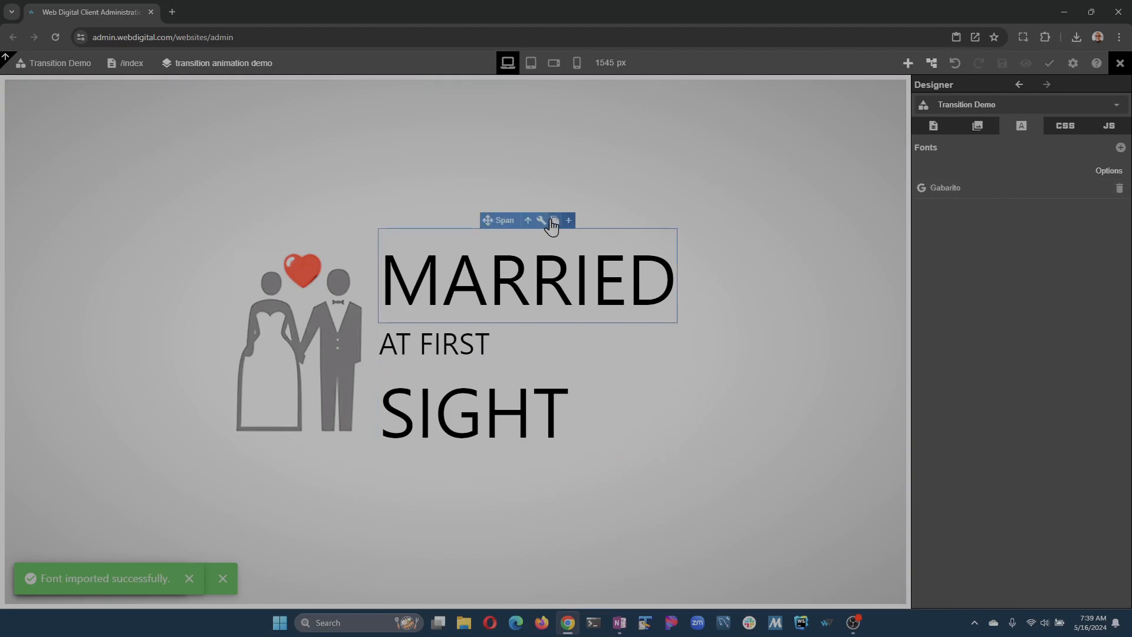
Set the font of Text Block 1, the parent of the three spans, to Gabarito and save the page.
{"action": "left_click", "coordinate": [529, 221]}
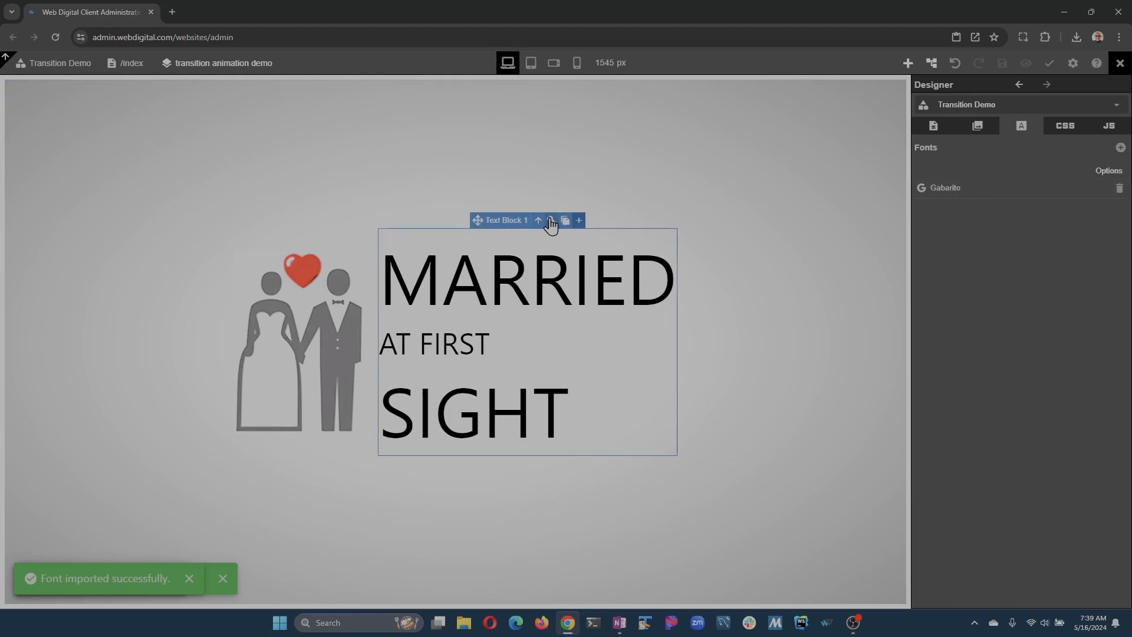
{"action": "left_click", "coordinate": [550, 221]}
{"action": "left_click", "coordinate": [1008, 293]}
{"action": "left_click", "coordinate": [1011, 324]}
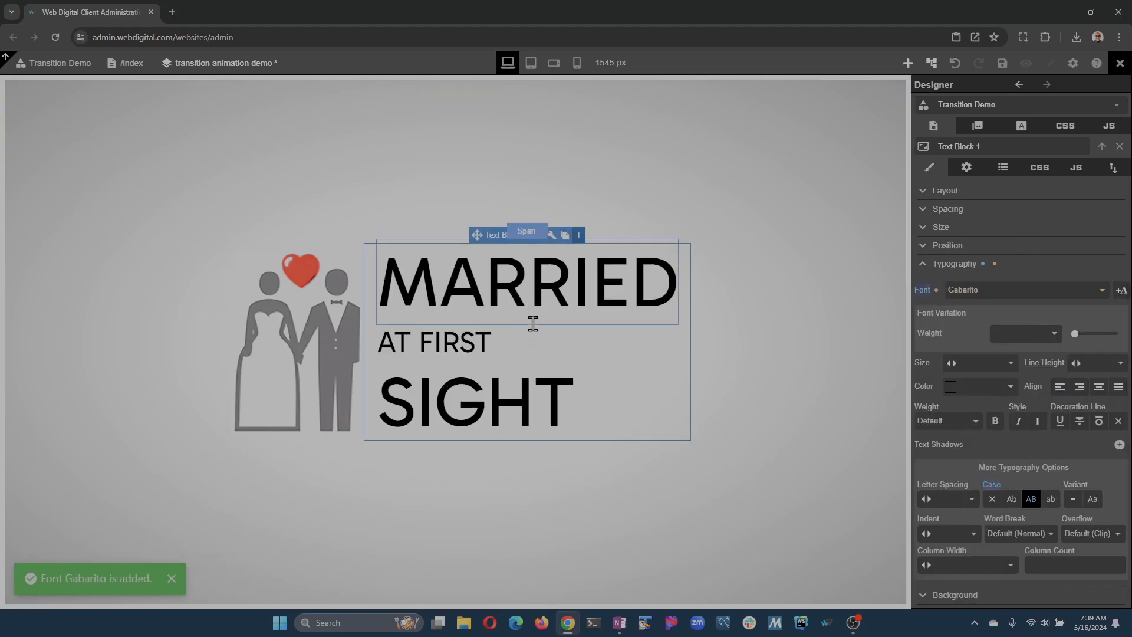
{"action": "left_click", "coordinate": [985, 66]}
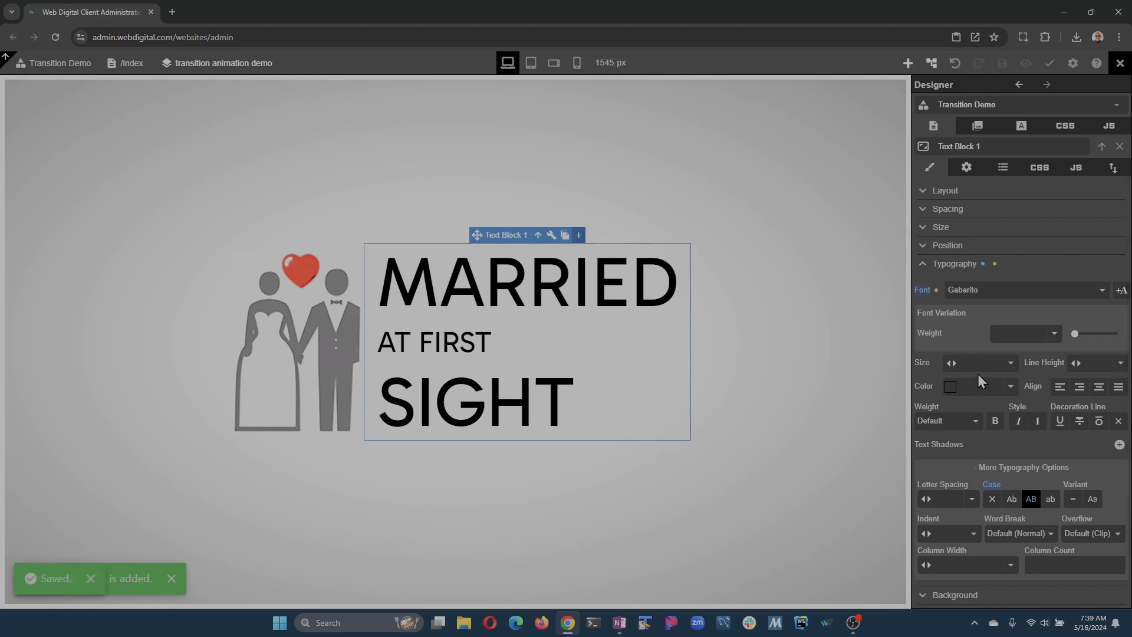
Set the font variation weight of Text Block 1 to 700 and save the page.
{"action": "left_click_drag", "start_coordinate": [1074, 333], "coordinate": [1098, 344]}
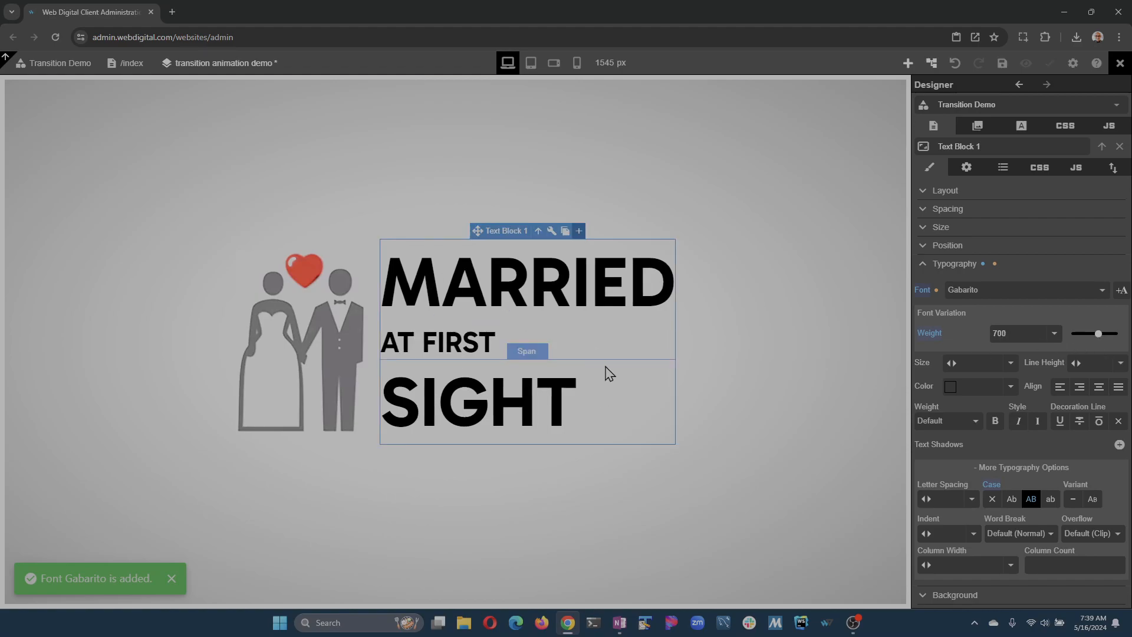
{"action": "left_click", "coordinate": [1003, 63]}
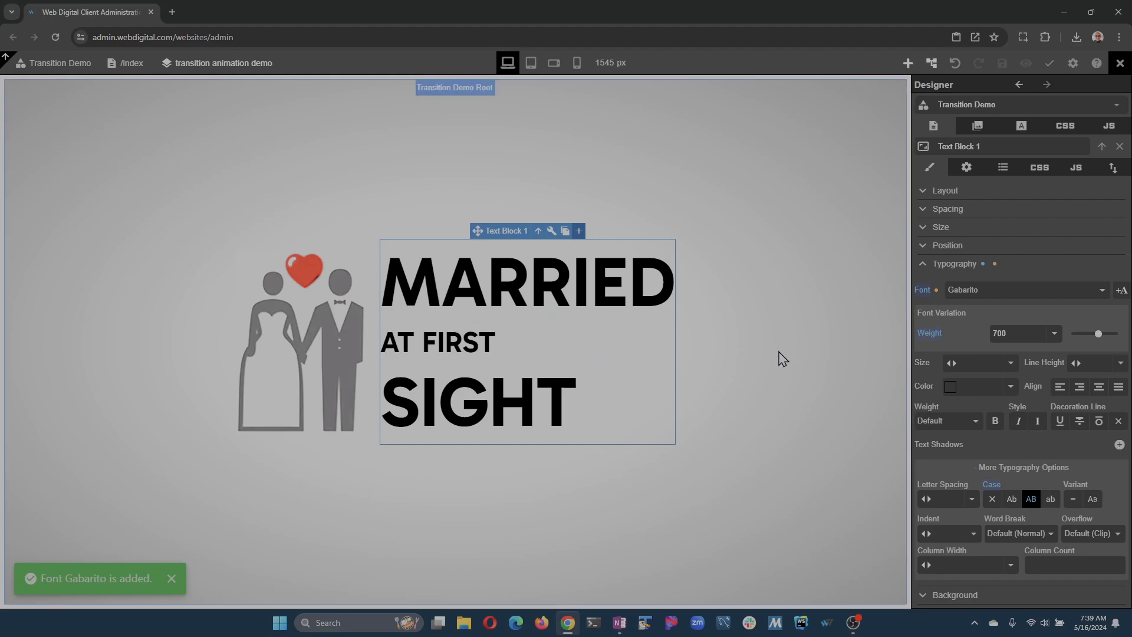
{"action": "left_click", "coordinate": [930, 265]}
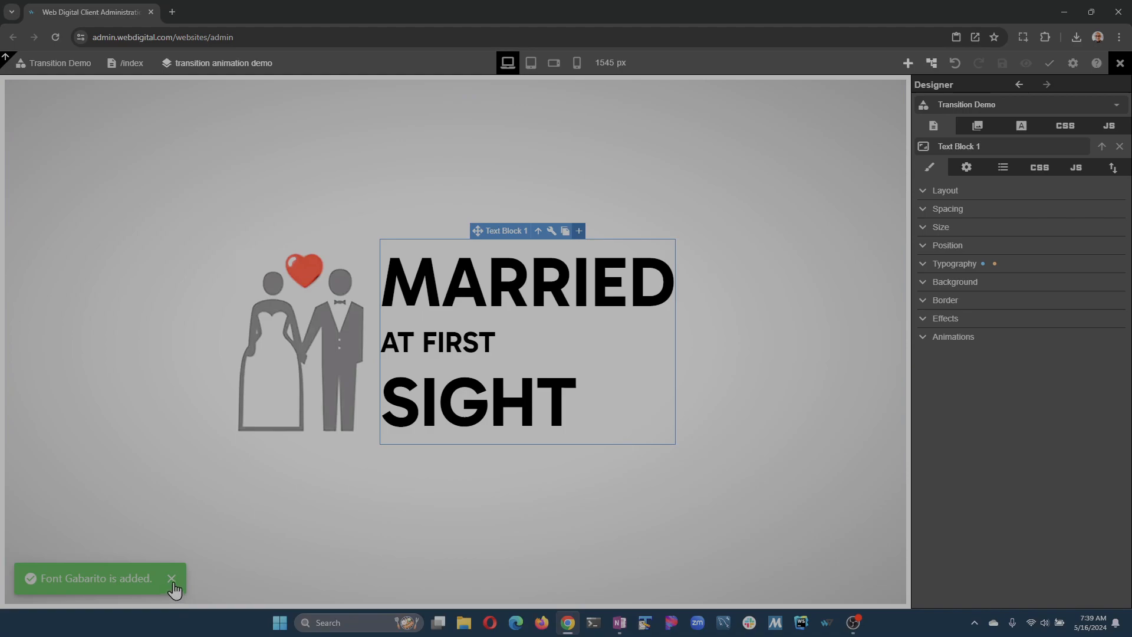
Give Text Block 1 the CSS class text and set the .text rule's font color to White.
{"action": "left_click", "coordinate": [1042, 169]}
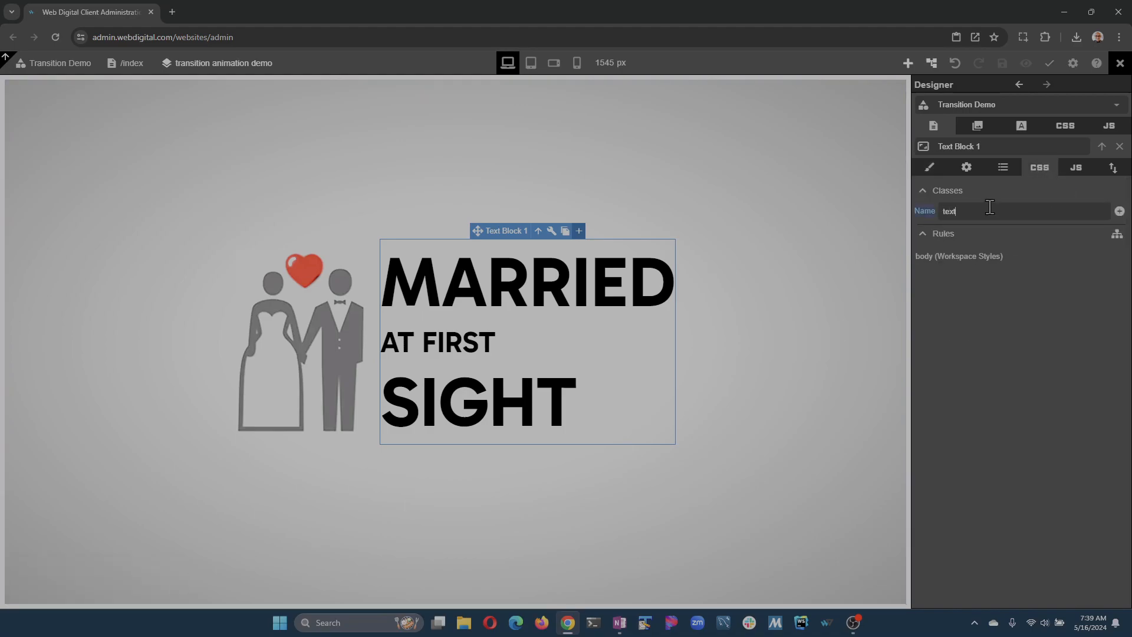
{"action": "key", "text": "Return"}
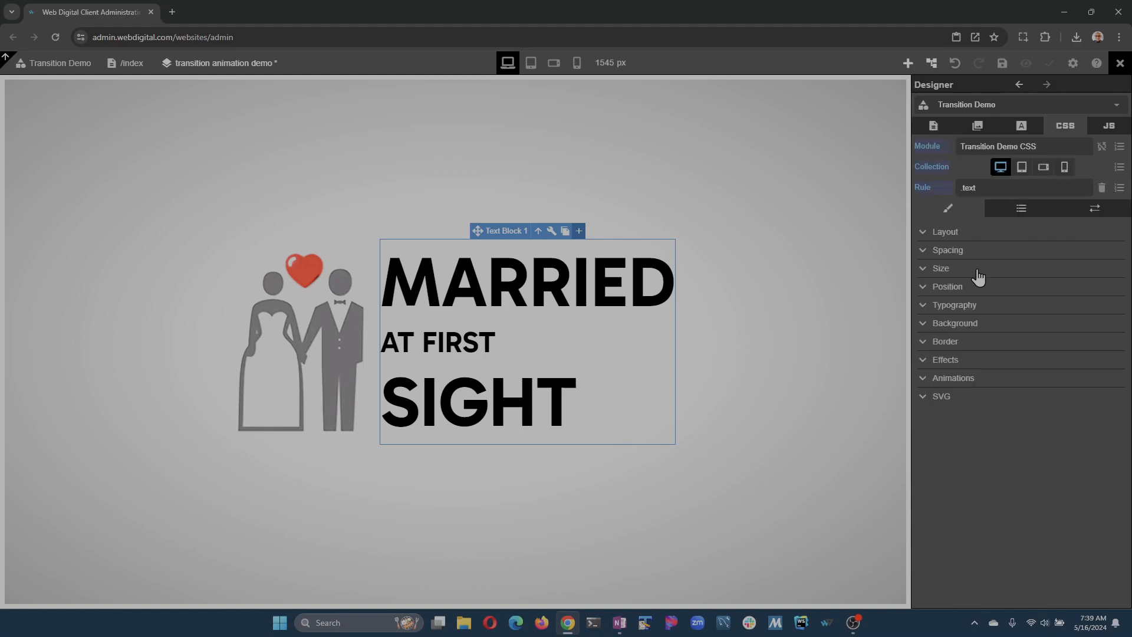
{"action": "left_click", "coordinate": [923, 307]}
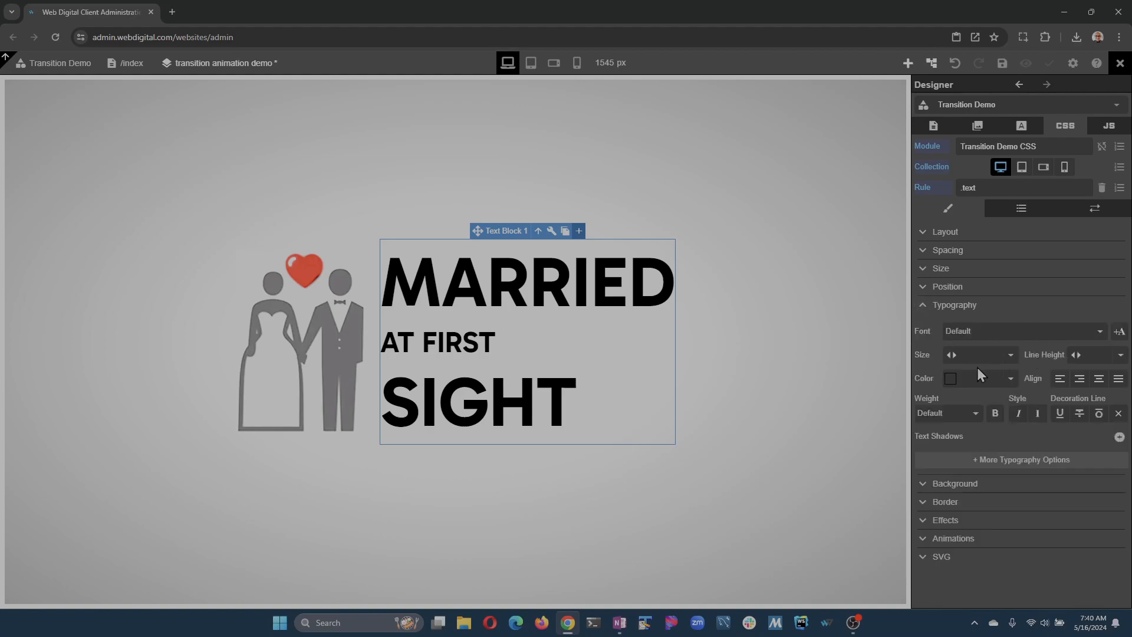
{"action": "left_click", "coordinate": [1006, 378]}
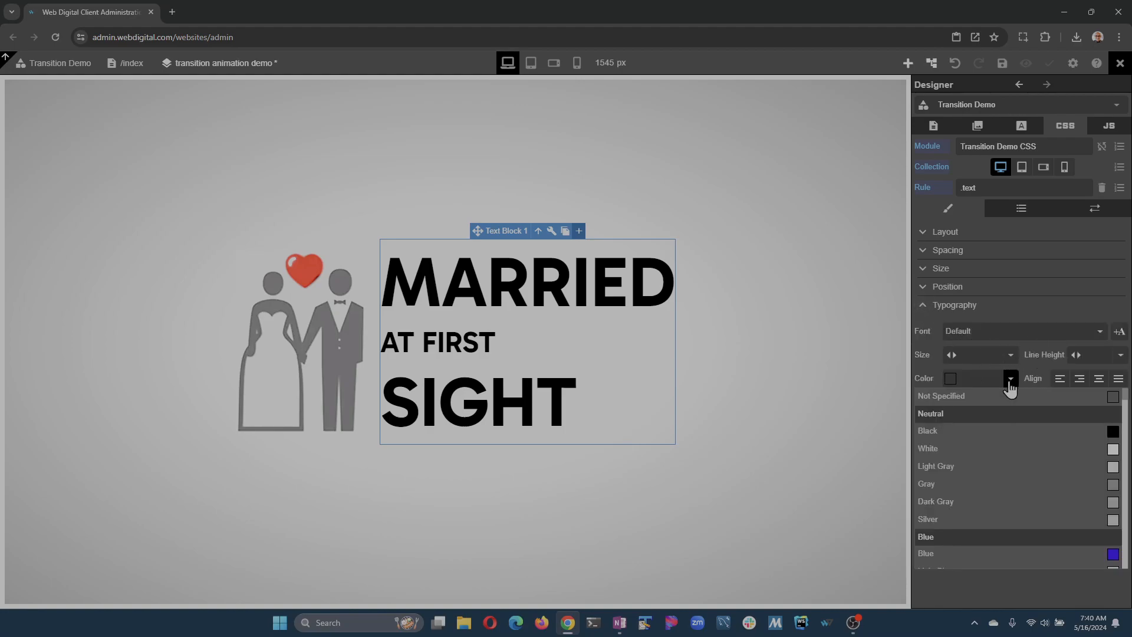
{"action": "left_click", "coordinate": [989, 449]}
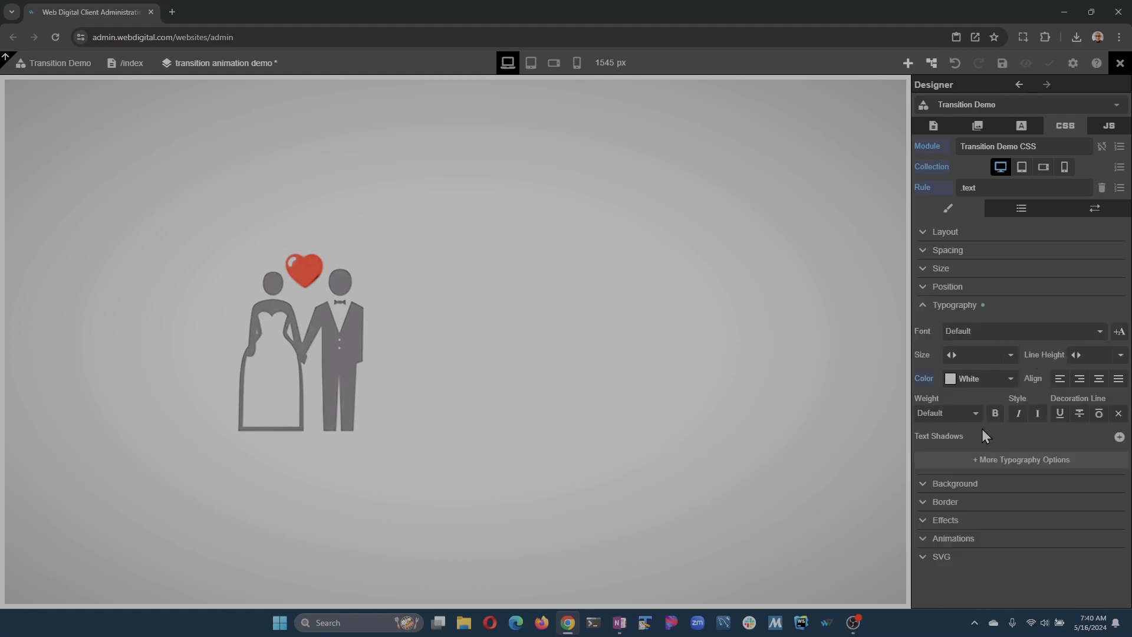
{"action": "left_click", "coordinate": [925, 307]}
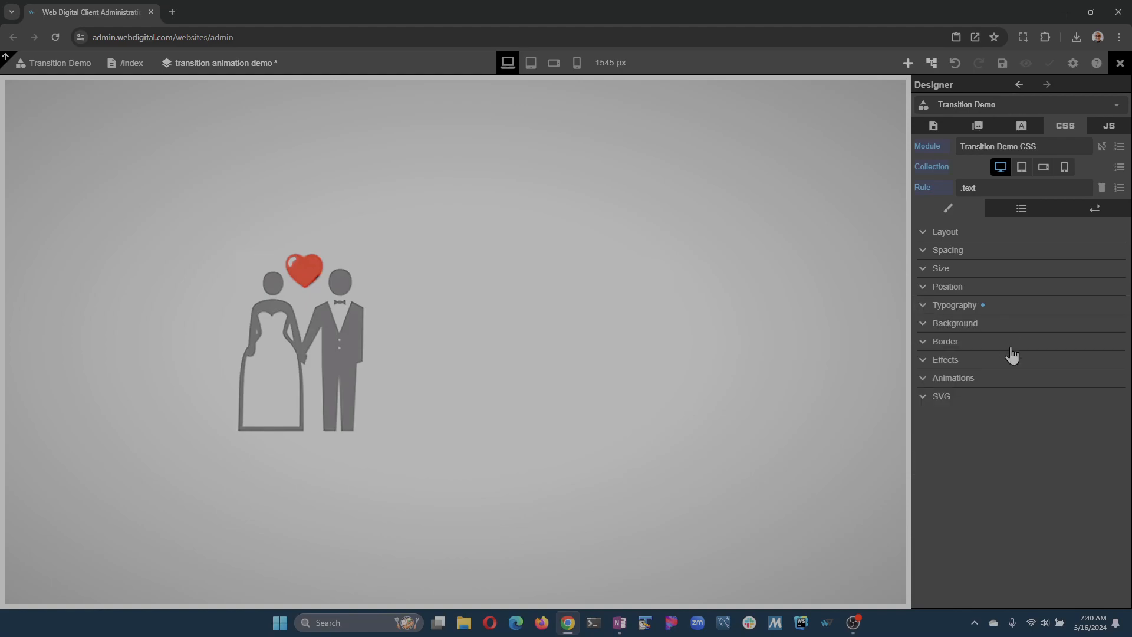
Add a text shadow to the .text rule with X and Y offsets of 0 and the blur reset to default.
{"action": "left_click", "coordinate": [923, 361]}
{"action": "left_click", "coordinate": [923, 360]}
{"action": "left_click", "coordinate": [923, 306]}
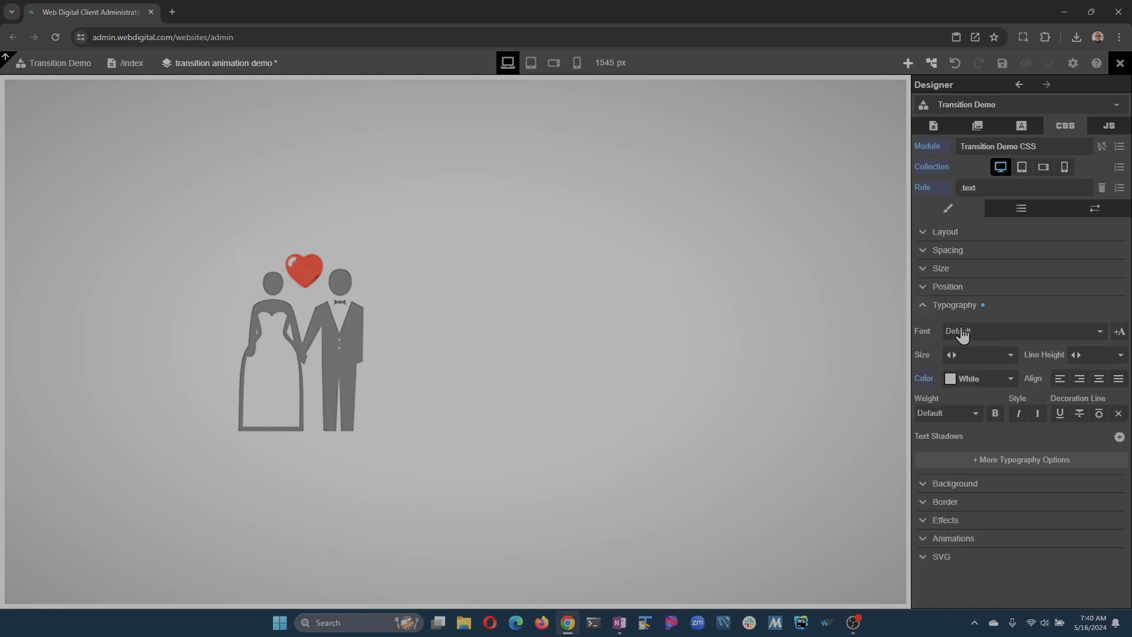
{"action": "left_click", "coordinate": [1120, 437]}
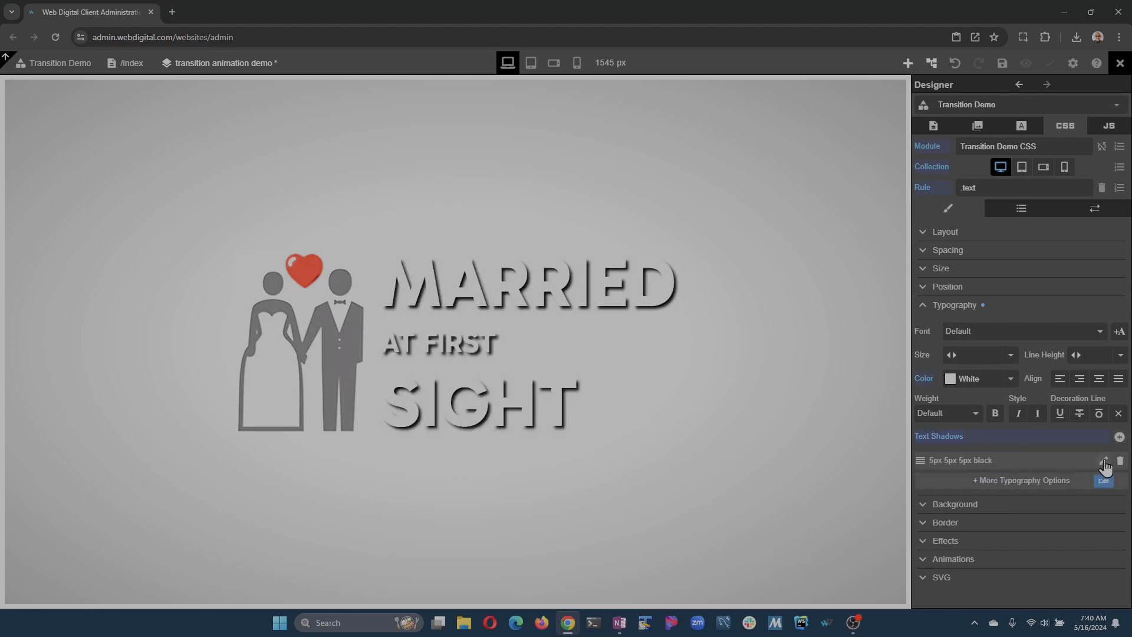
{"action": "left_click", "coordinate": [1103, 460]}
{"action": "left_click", "coordinate": [1013, 481]}
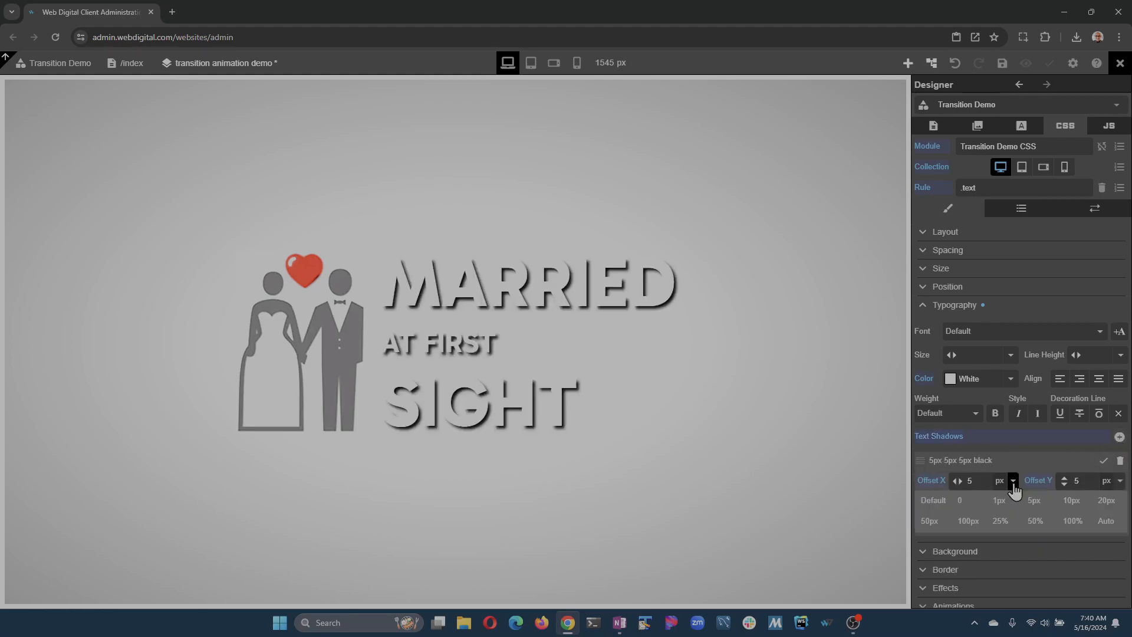
{"action": "left_click", "coordinate": [972, 501]}
{"action": "left_click", "coordinate": [1120, 480]}
{"action": "left_click", "coordinate": [959, 503]}
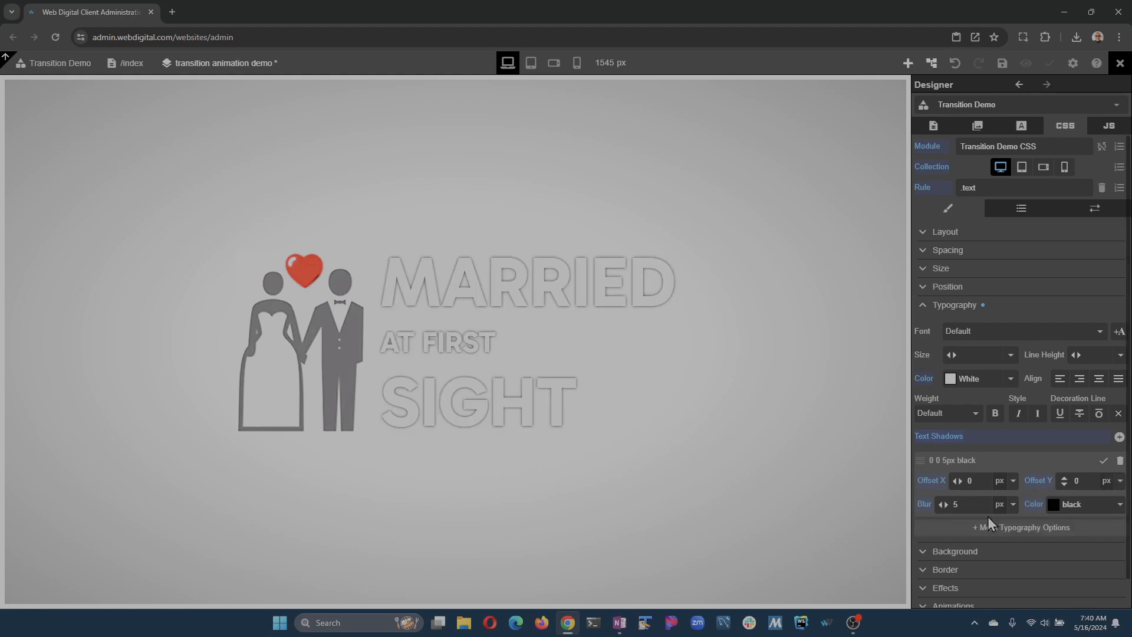
{"action": "left_click", "coordinate": [1012, 504]}
{"action": "left_click", "coordinate": [933, 526]}
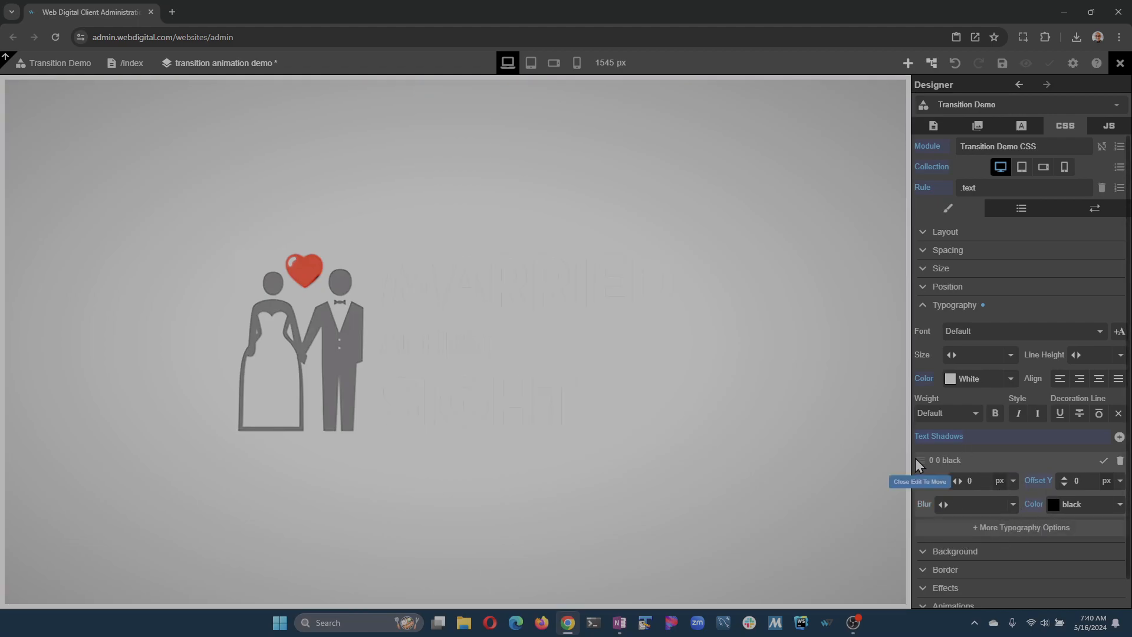
{"action": "left_click", "coordinate": [1103, 460]}
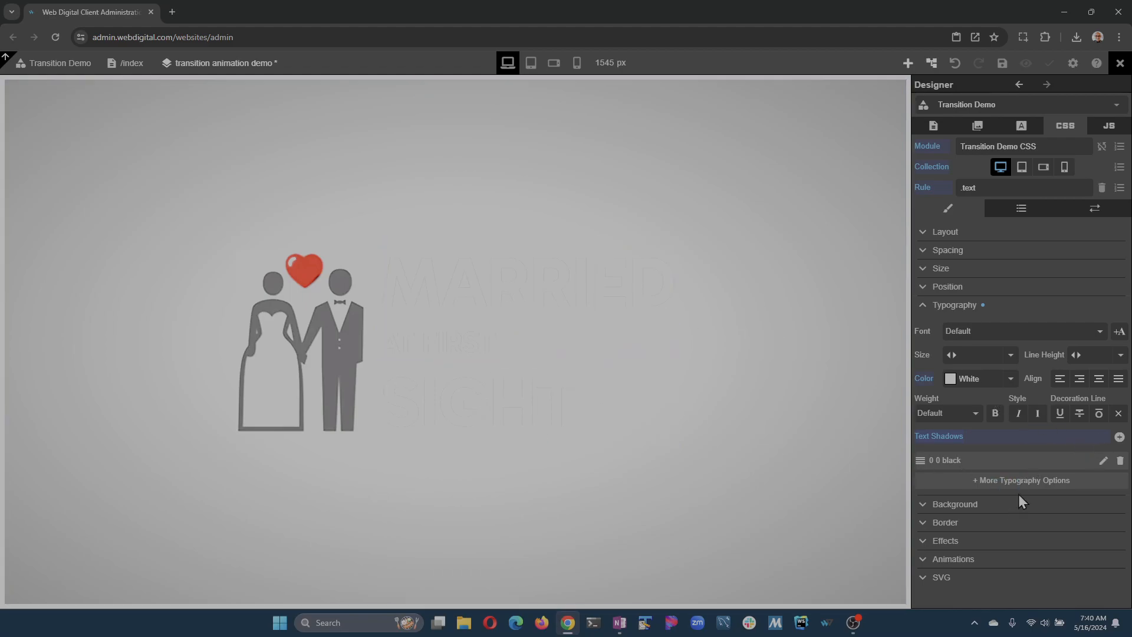
Set the color of the .text rule's text shadow to White and save the page.
{"action": "left_click", "coordinate": [1103, 460]}
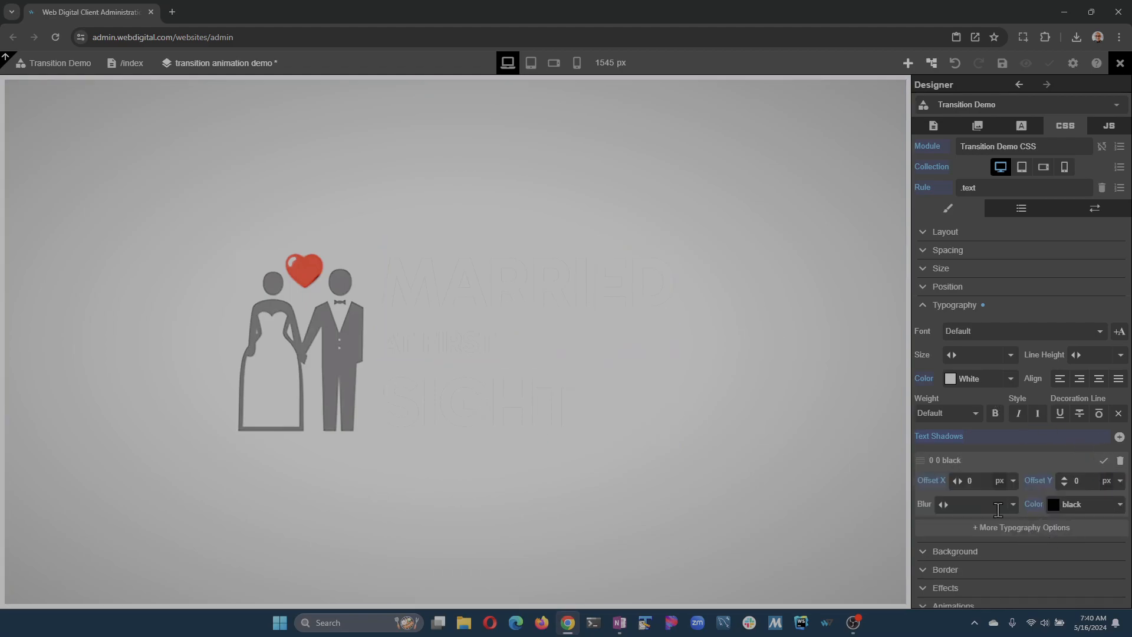
{"action": "left_click", "coordinate": [1119, 504]}
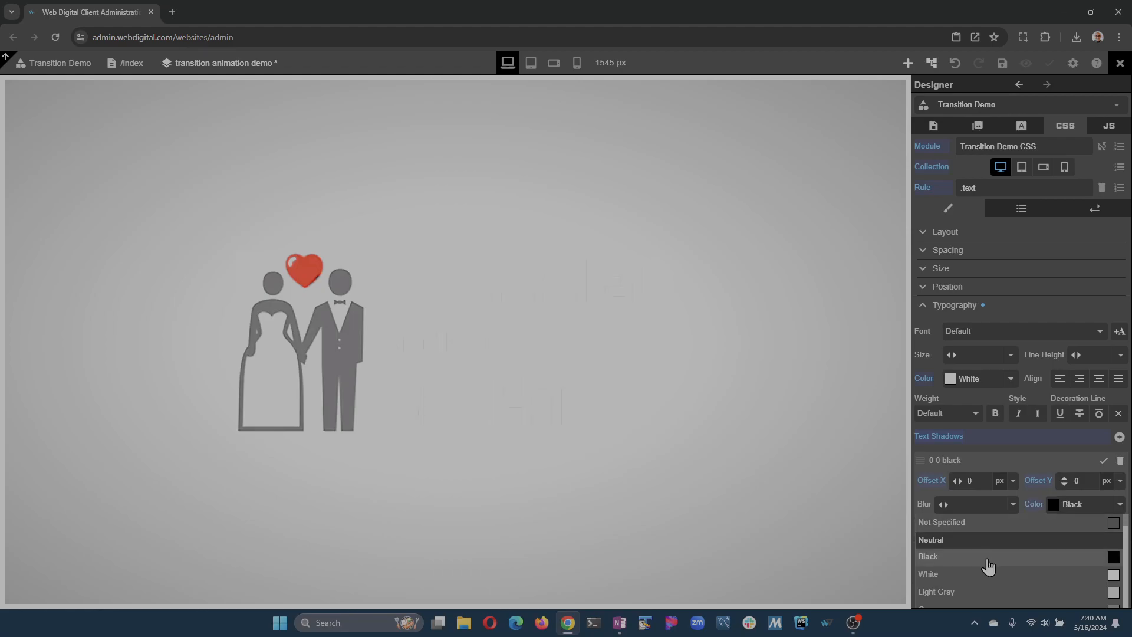
{"action": "left_click", "coordinate": [1106, 522]}
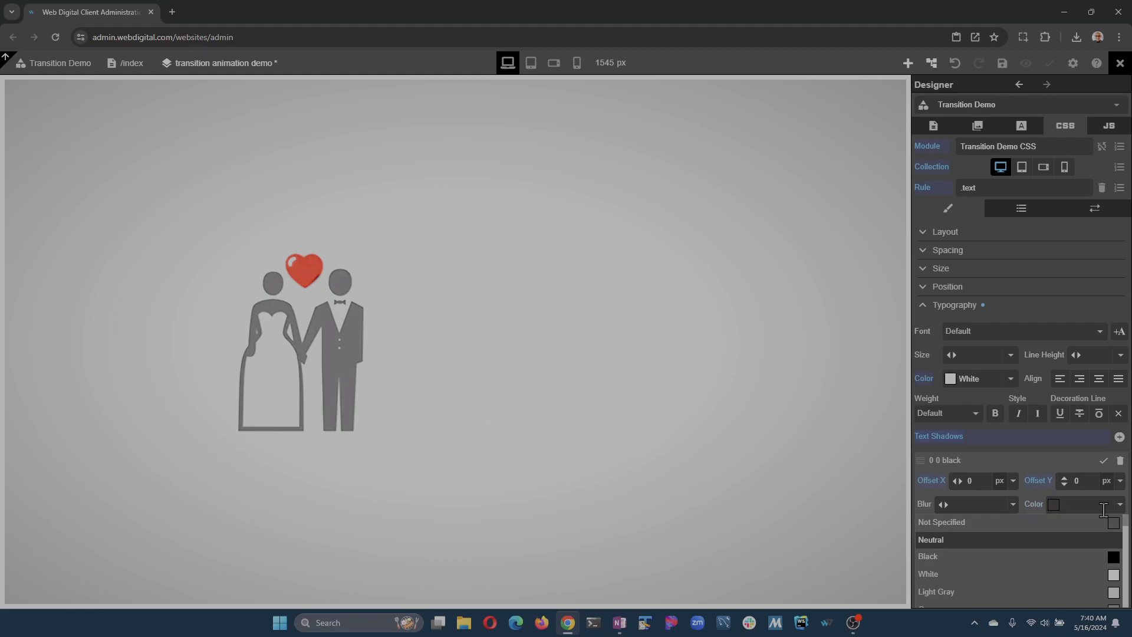
{"action": "left_click", "coordinate": [1012, 577]}
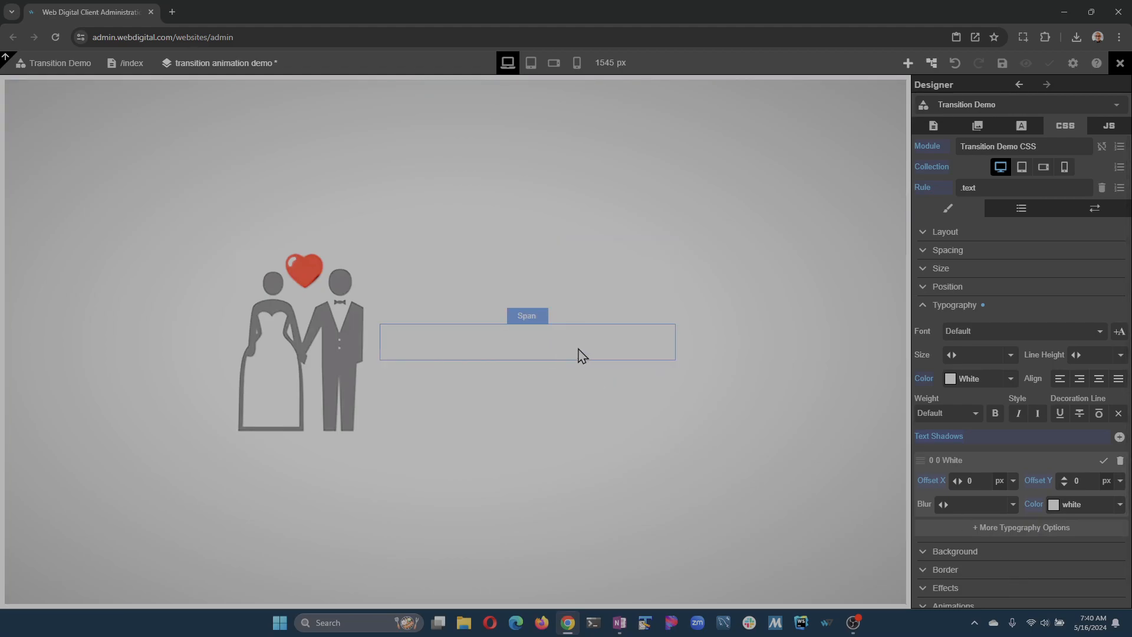
{"action": "left_click", "coordinate": [1002, 63]}
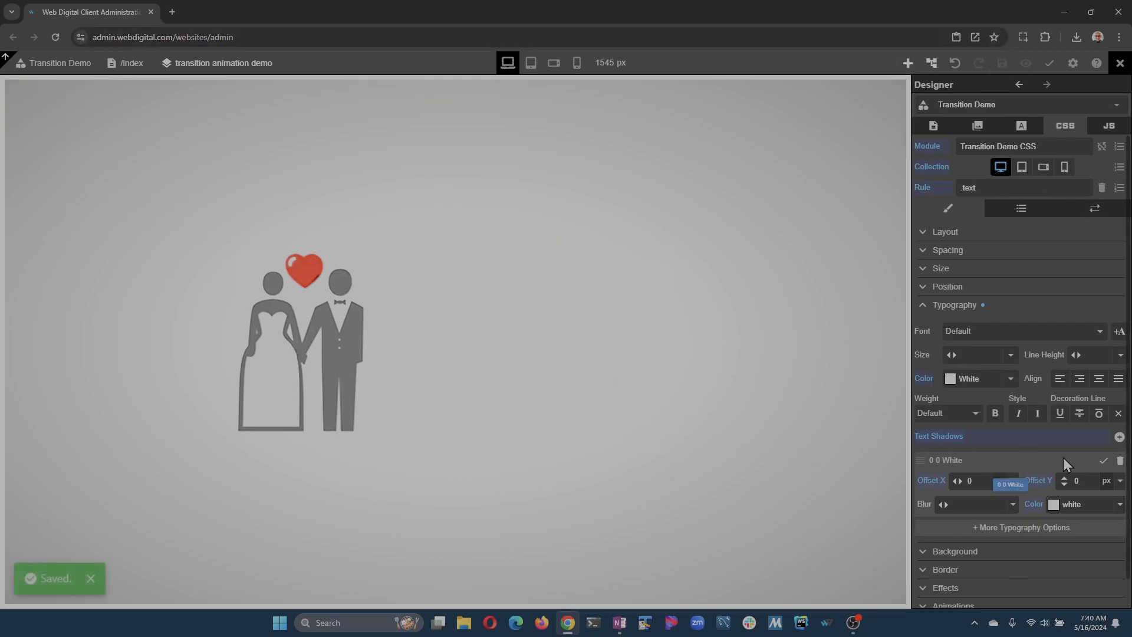
{"action": "left_click", "coordinate": [1108, 463]}
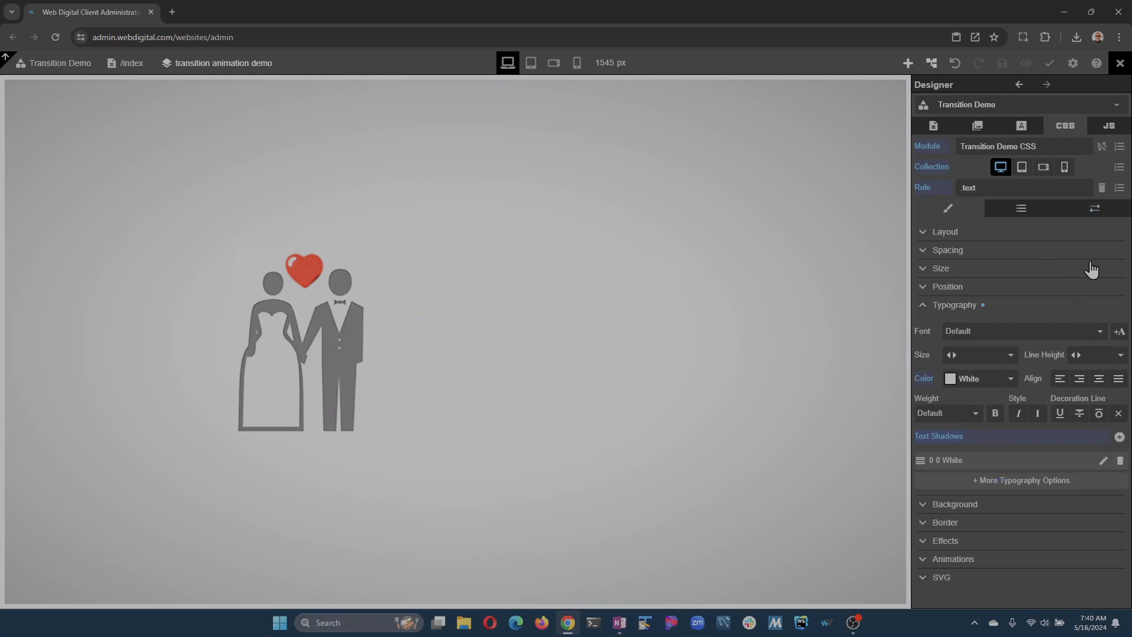
{"action": "left_click", "coordinate": [935, 308]}
Add a transition animation to the .text rule, open its settings and check the list of properties it can animate.
{"action": "left_click", "coordinate": [923, 382]}
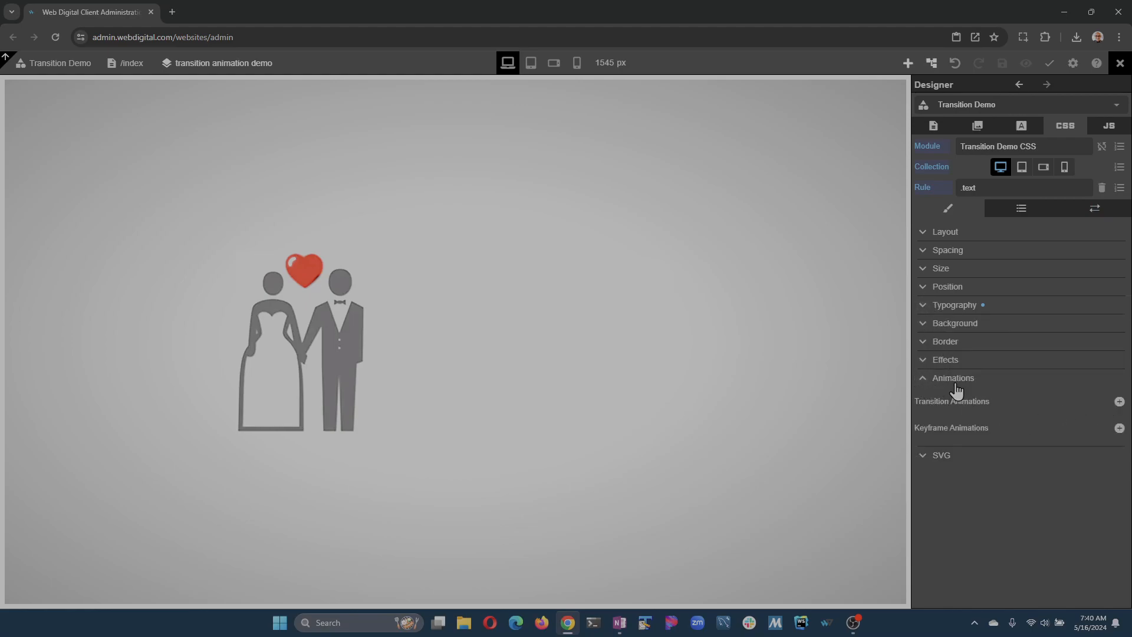
{"action": "left_click", "coordinate": [1119, 401]}
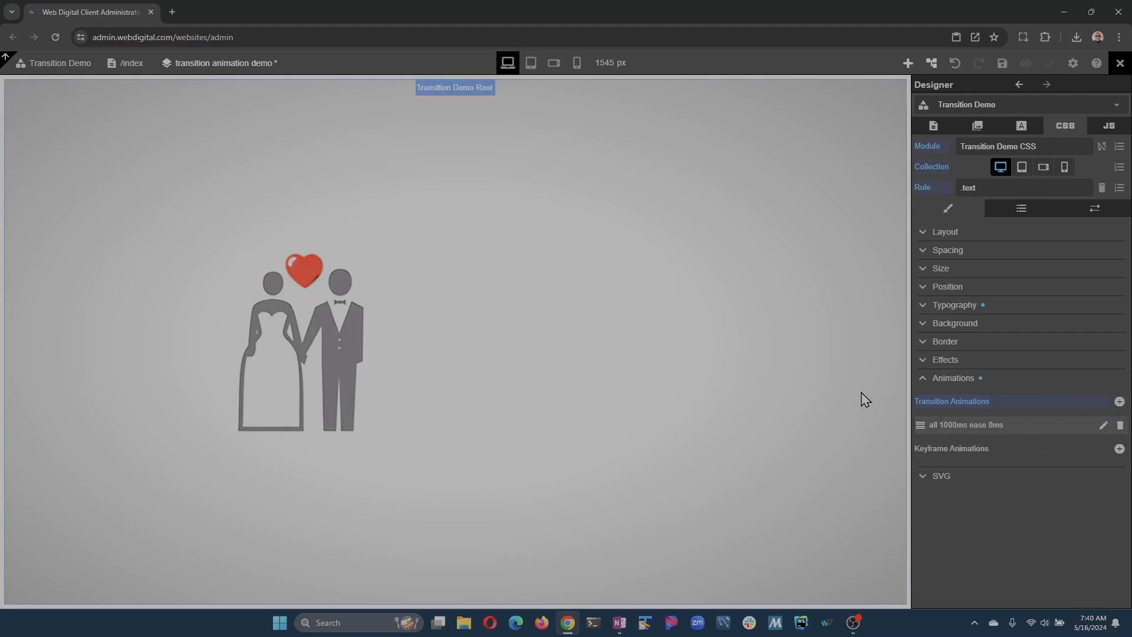
{"action": "left_click", "coordinate": [1104, 425]}
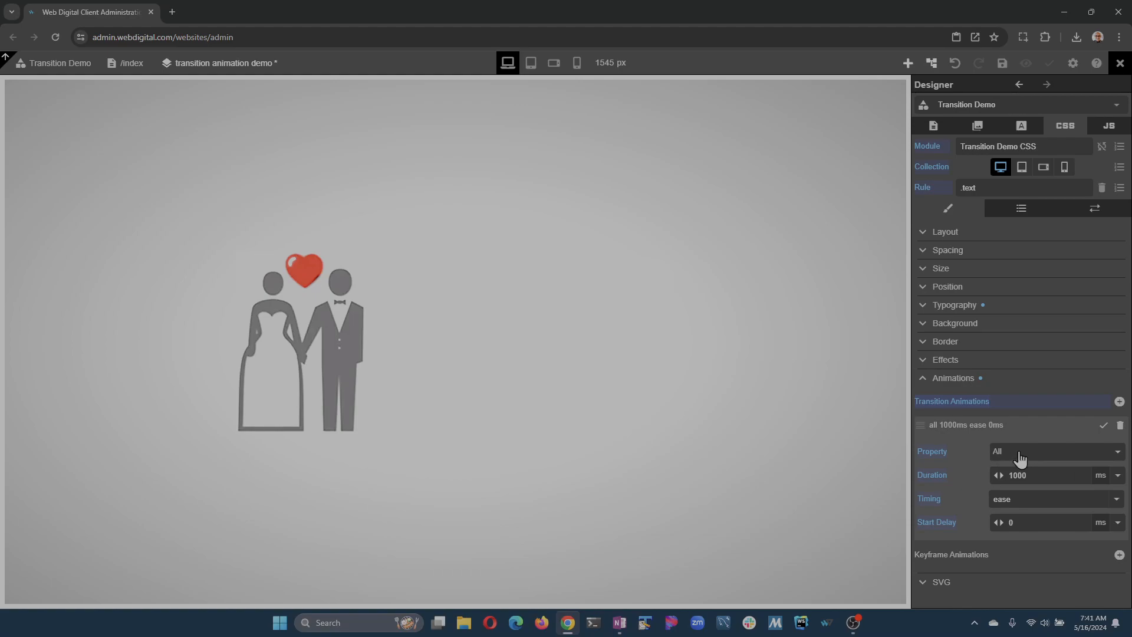
{"action": "left_click", "coordinate": [1039, 462]}
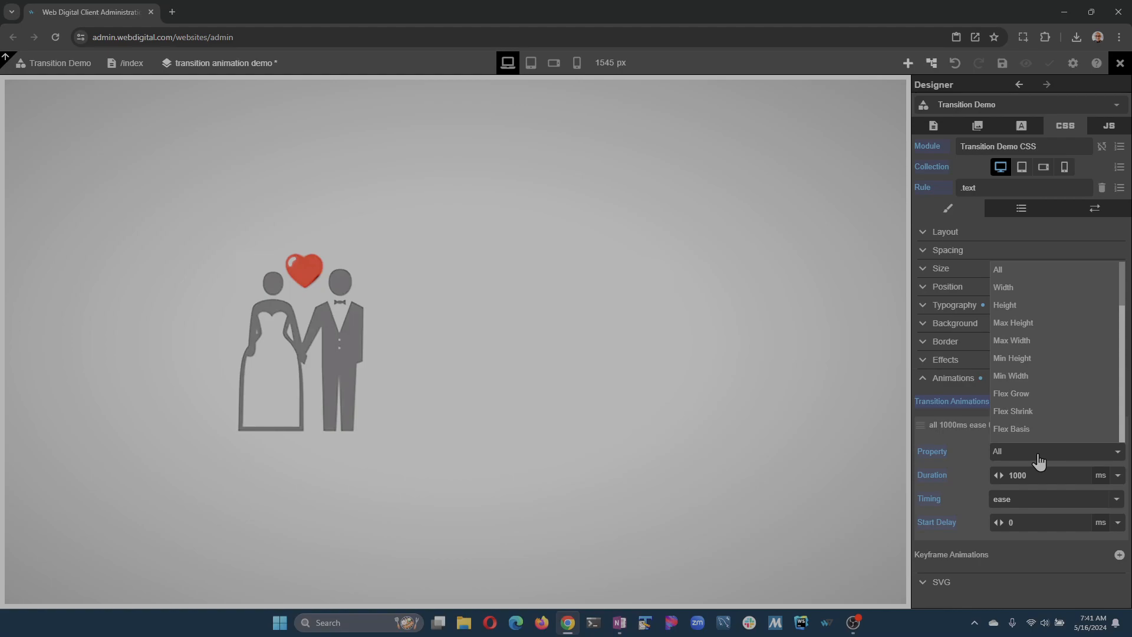
{"action": "left_click", "coordinate": [1038, 462]}
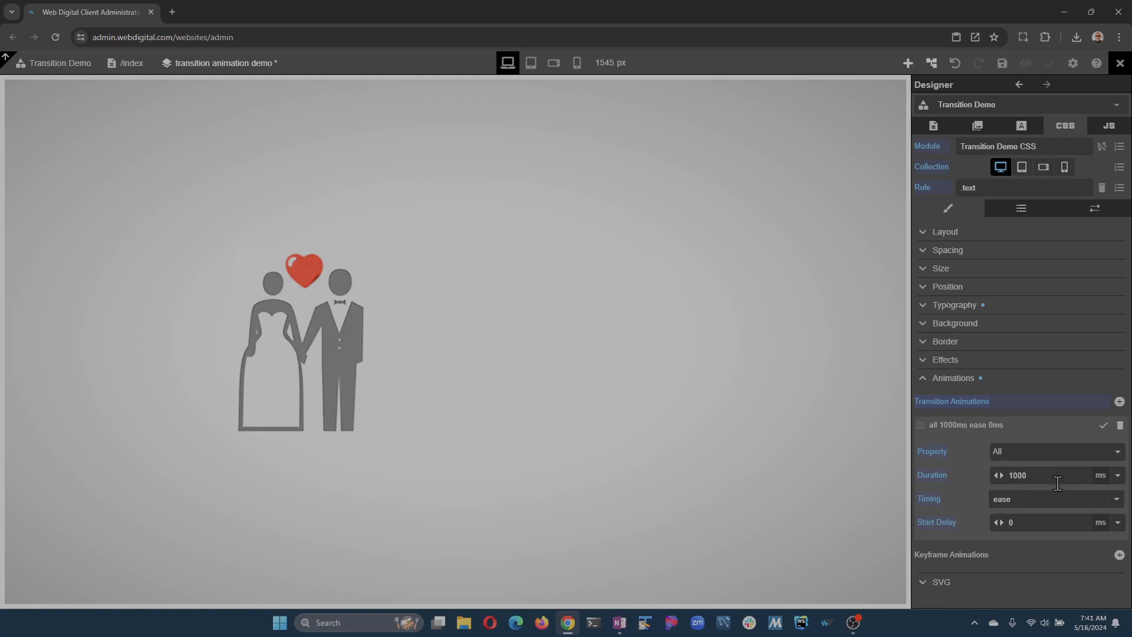
Review the duration units and timing options of the .text rule's transition, accept its settings and save the page.
{"action": "left_click", "coordinate": [1100, 475]}
{"action": "left_click", "coordinate": [1103, 481]}
{"action": "left_click", "coordinate": [1117, 499]}
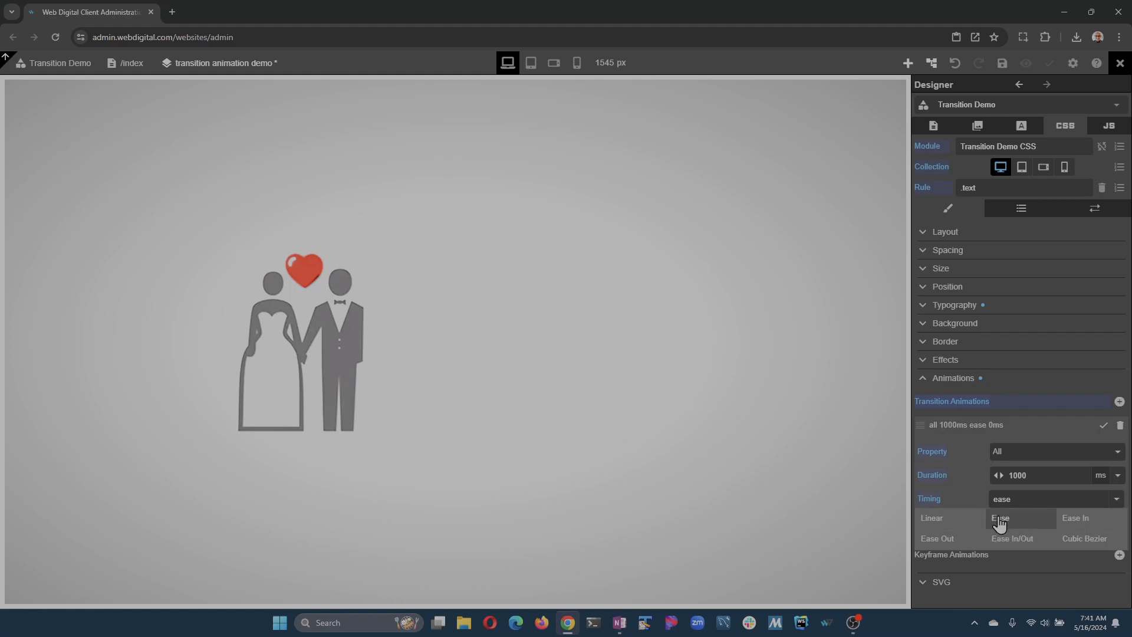
{"action": "left_click", "coordinate": [1115, 501]}
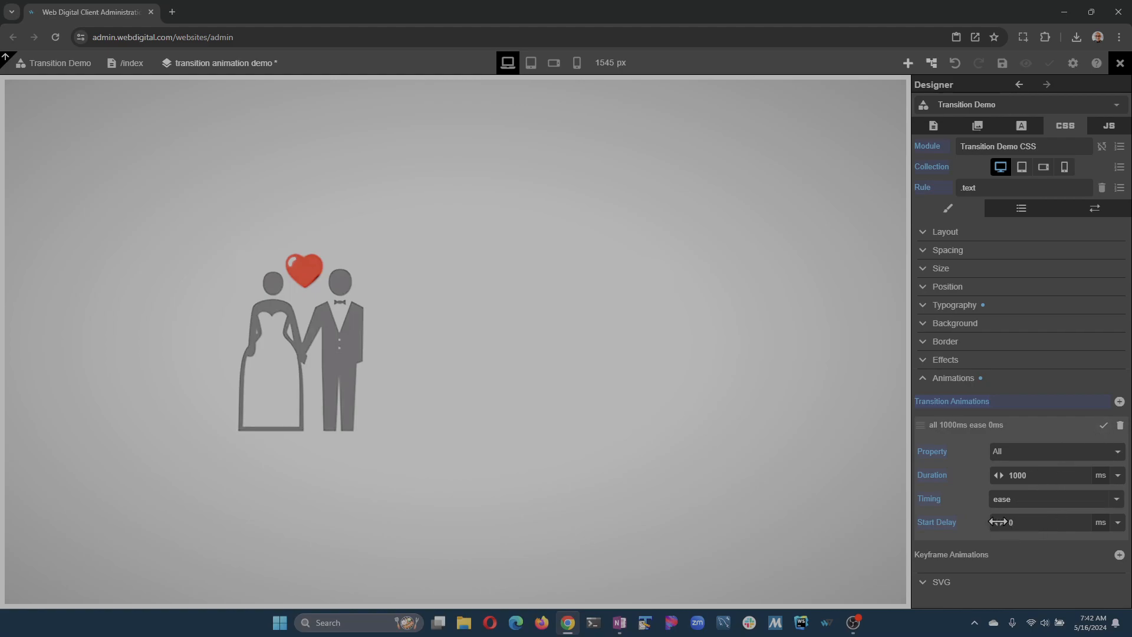
{"action": "left_click", "coordinate": [1099, 426]}
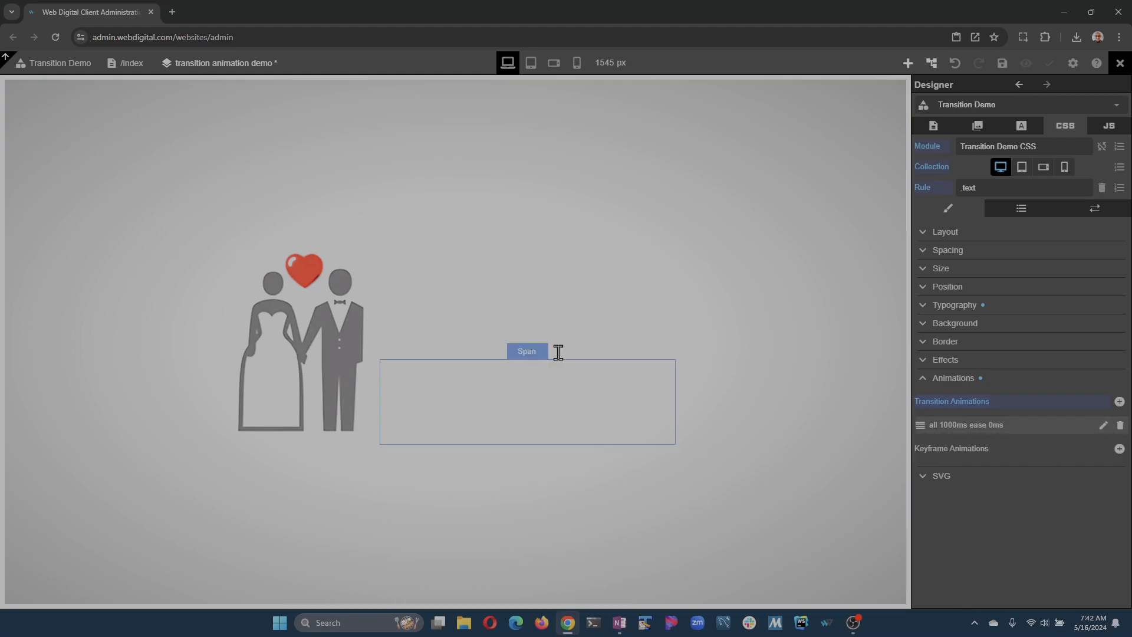
{"action": "left_click", "coordinate": [941, 383]}
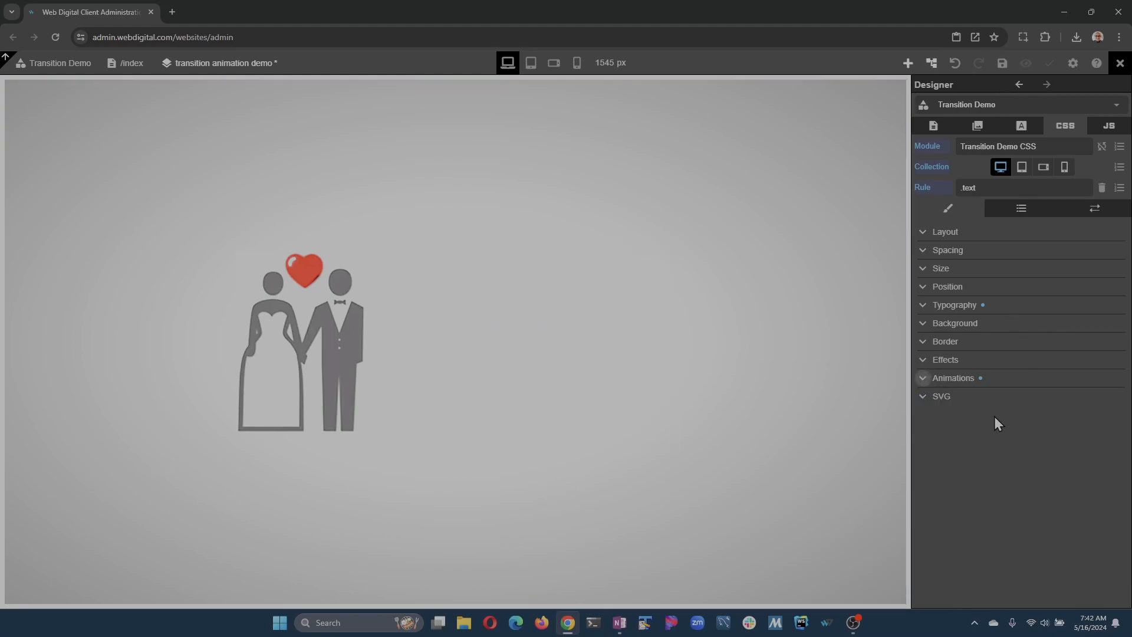
{"action": "left_click", "coordinate": [1002, 63]}
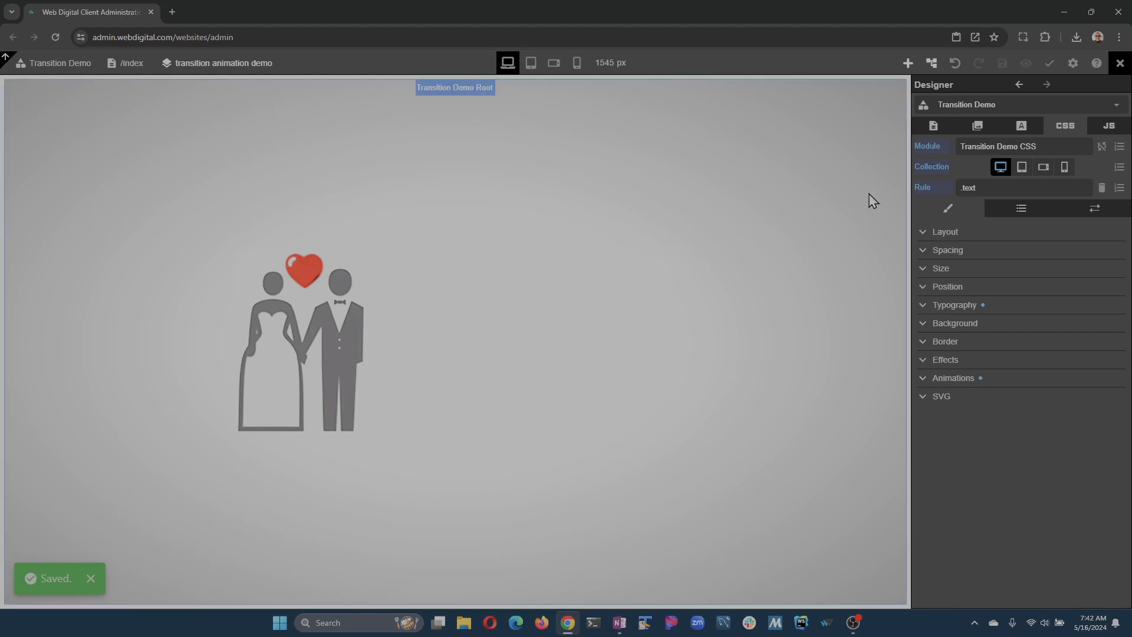
Add a CSS rule with the selector .text:hover to the desktop collection of Transition Demo CSS.
{"action": "left_click", "coordinate": [1117, 190]}
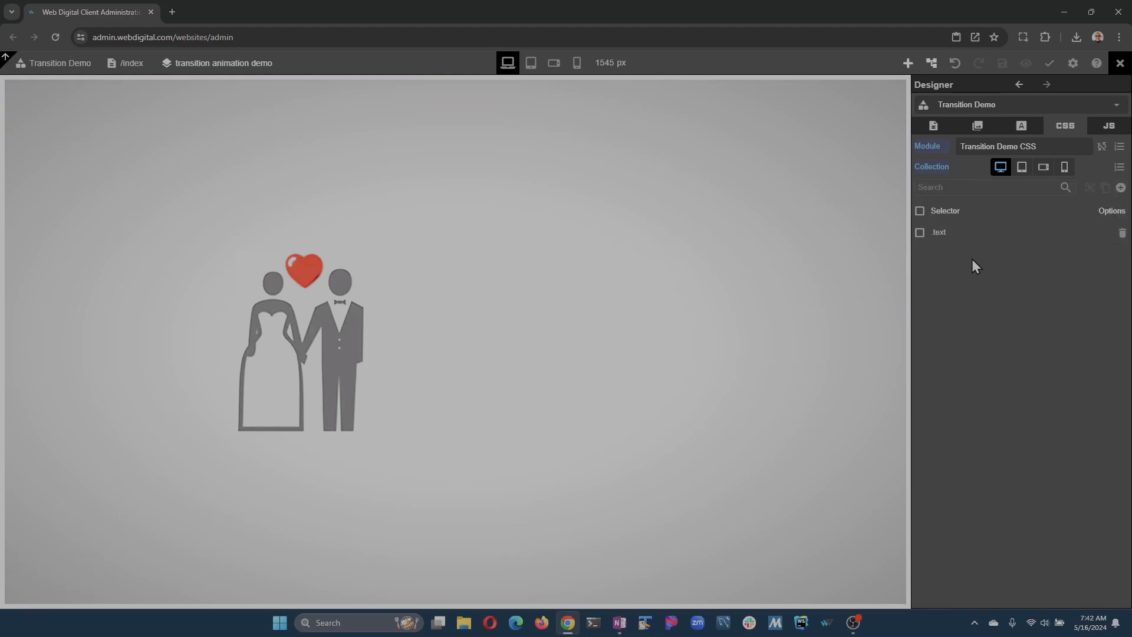
{"action": "left_click", "coordinate": [1114, 211]}
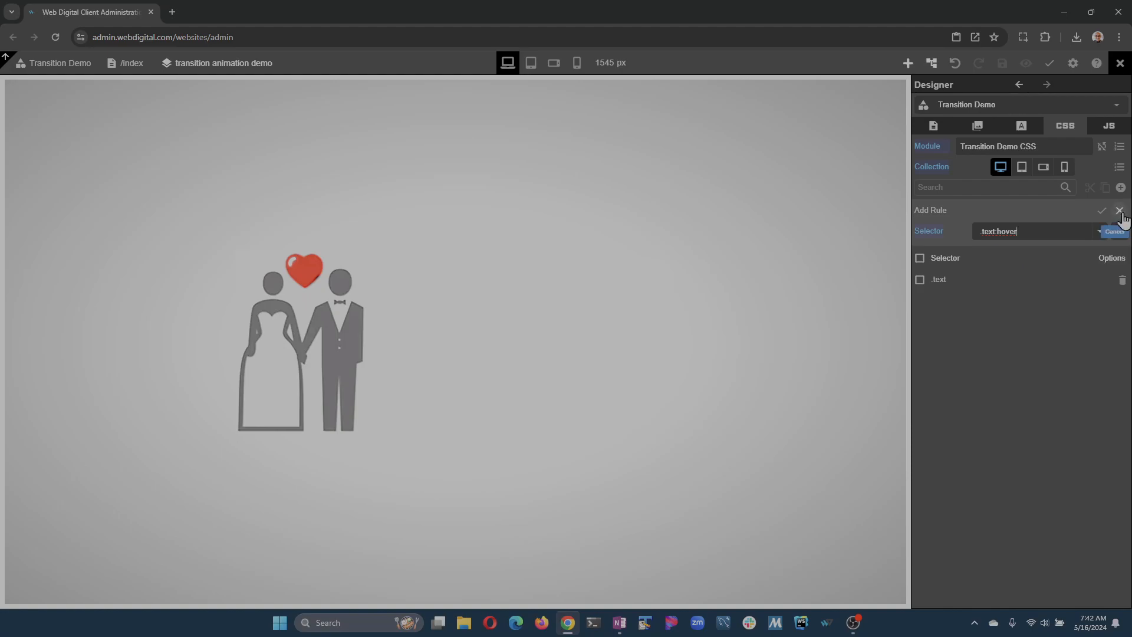
{"action": "left_click", "coordinate": [1101, 211]}
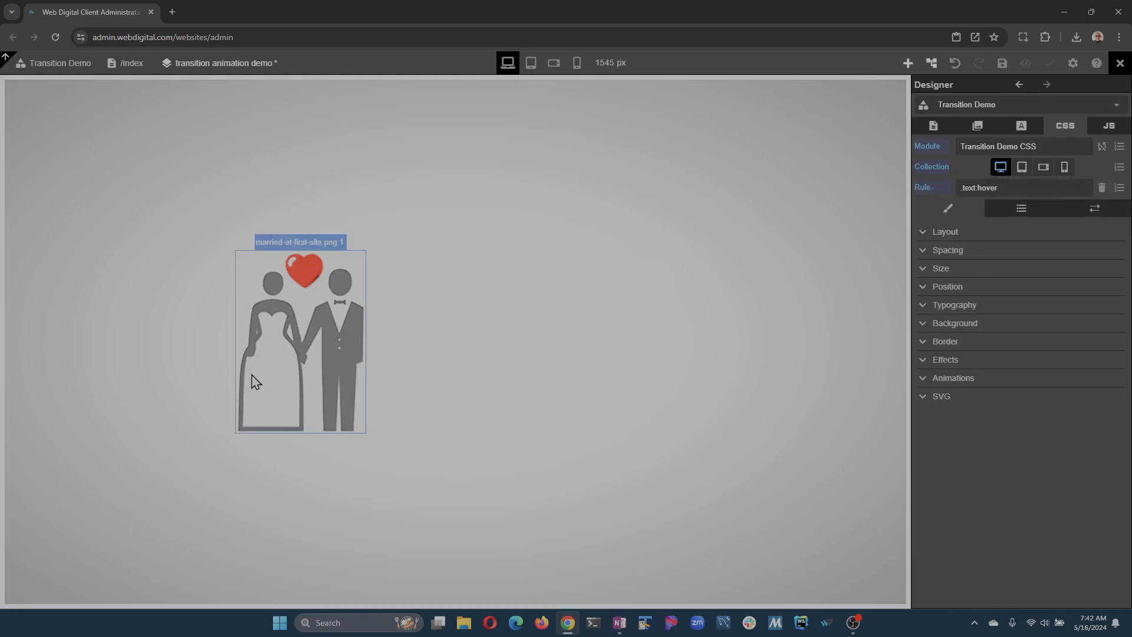
Add a text shadow to the typography of the .text:hover rule.
{"action": "left_click", "coordinate": [923, 343]}
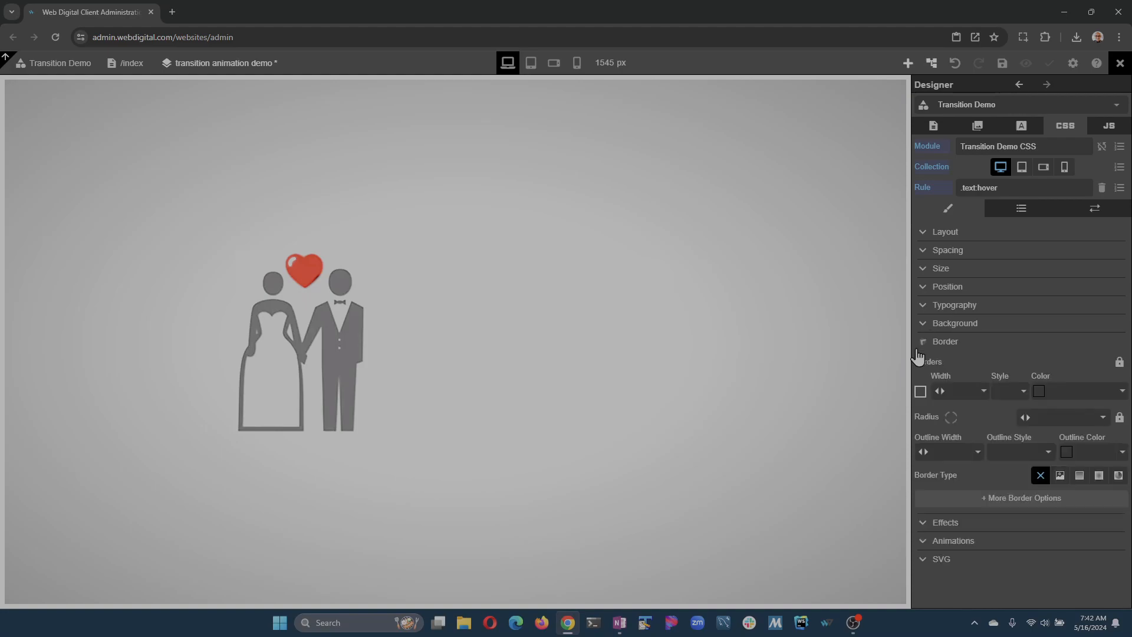
{"action": "left_click", "coordinate": [925, 308]}
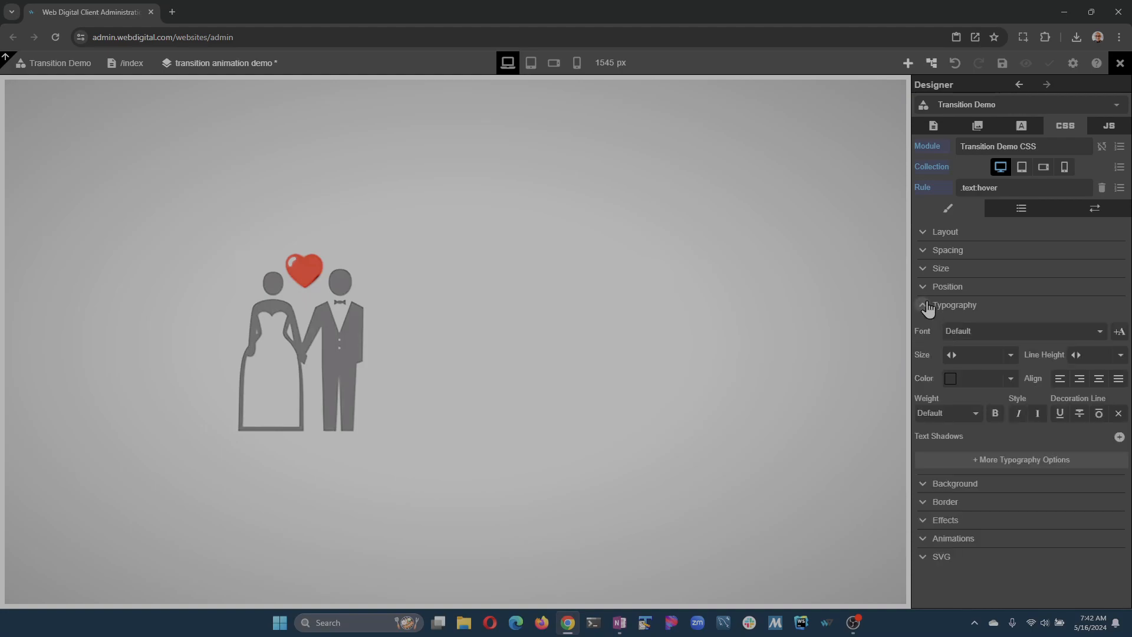
{"action": "left_click", "coordinate": [1053, 464]}
{"action": "scroll", "coordinate": [1049, 383], "scroll_direction": "down", "scroll_amount": 1}
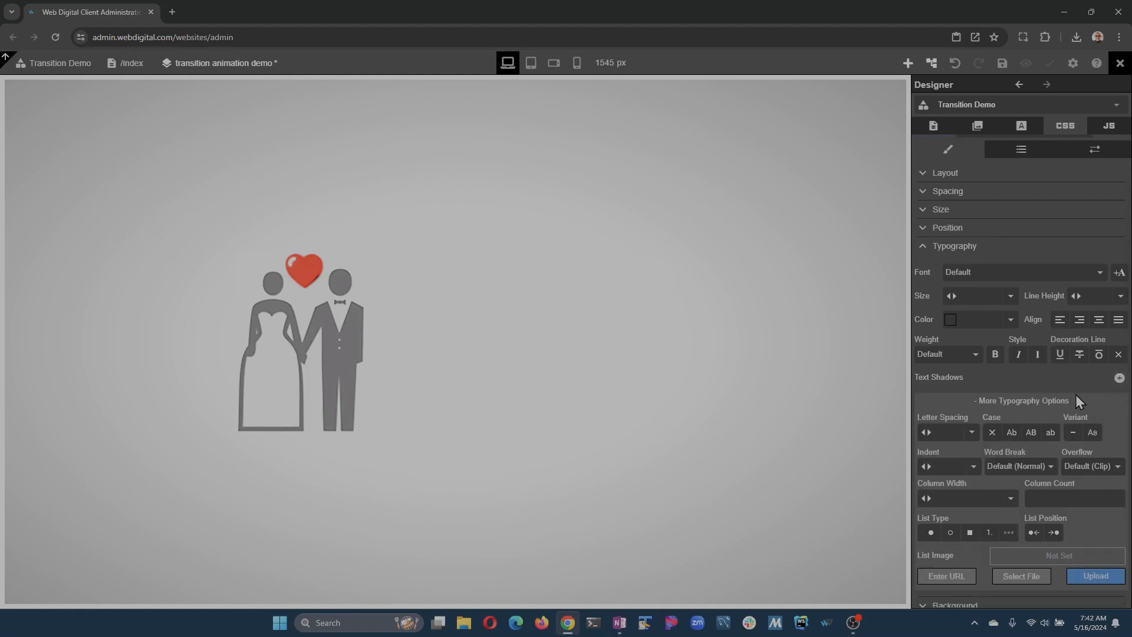
{"action": "left_click", "coordinate": [1117, 401]}
{"action": "left_click", "coordinate": [1119, 438]}
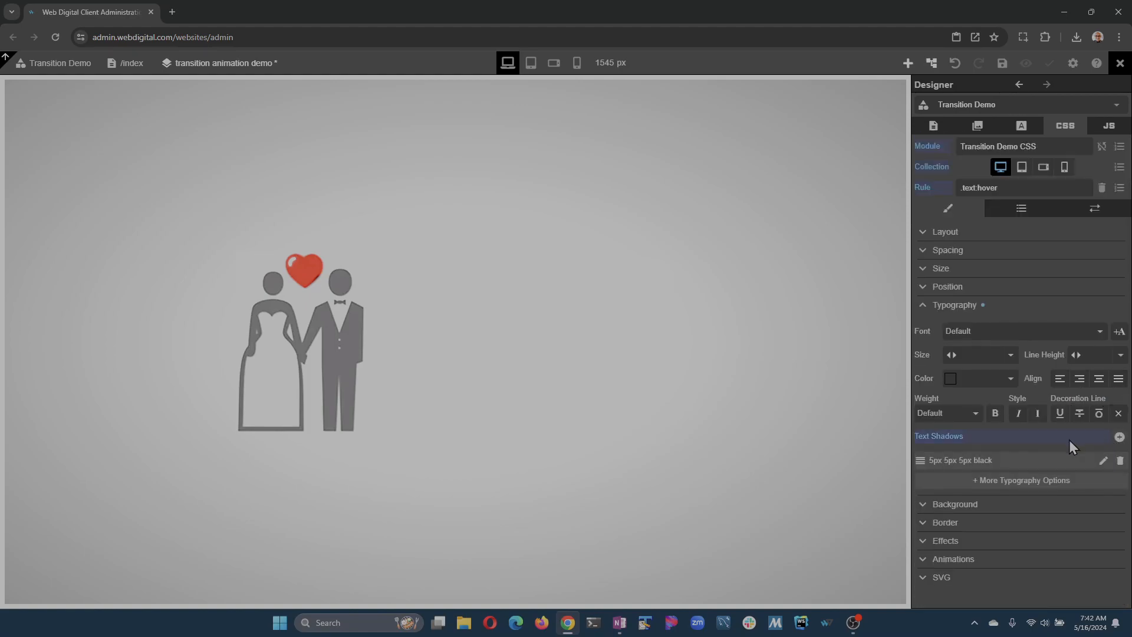
Set the hover text shadow's X and Y offsets to 10 px and its blur to 27 px, and save the page.
{"action": "left_click", "coordinate": [1103, 461]}
{"action": "scroll", "coordinate": [992, 452], "scroll_direction": "down", "scroll_amount": 1}
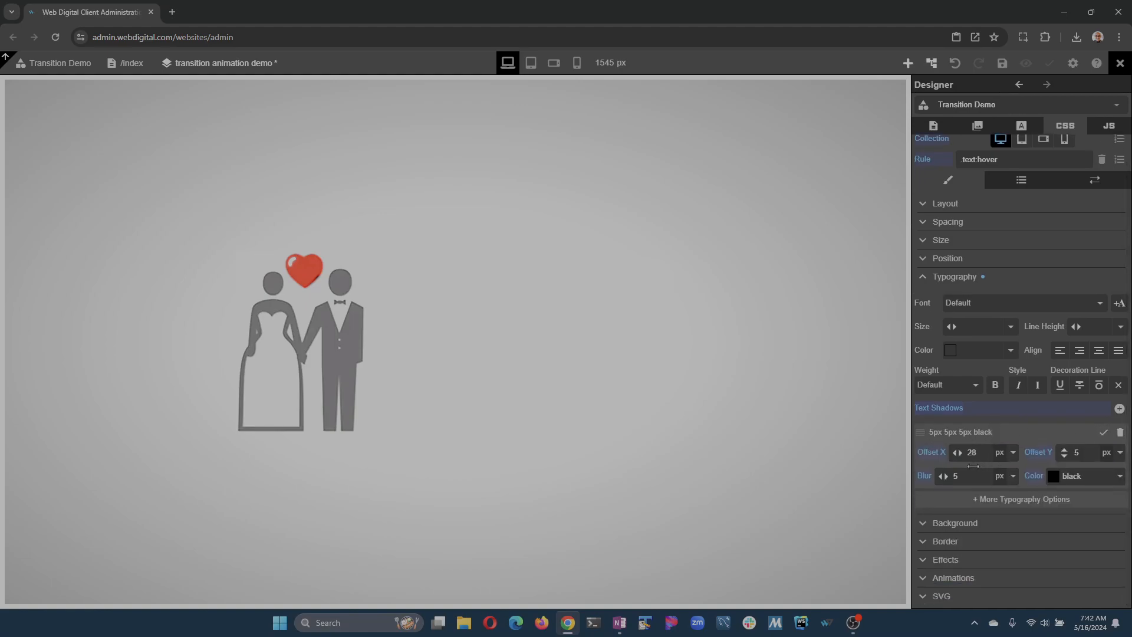
{"action": "left_click_drag", "start_coordinate": [973, 466], "coordinate": [974, 467]}
{"action": "left_click_drag", "start_coordinate": [1068, 455], "coordinate": [1065, 477]}
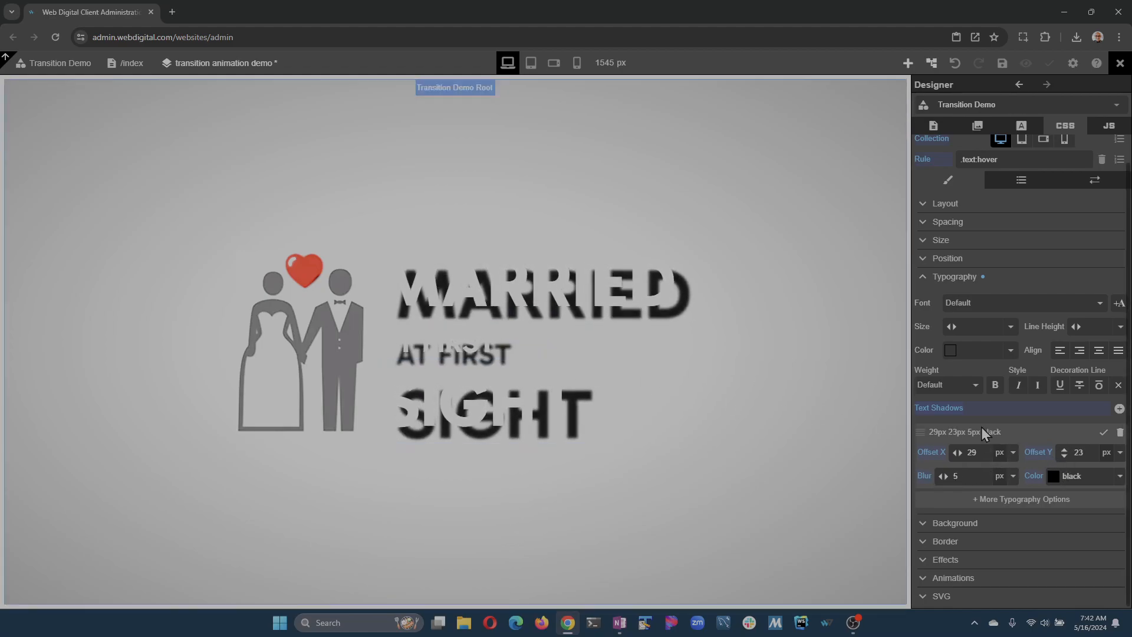
{"action": "left_click_drag", "start_coordinate": [1067, 461], "coordinate": [1067, 453]}
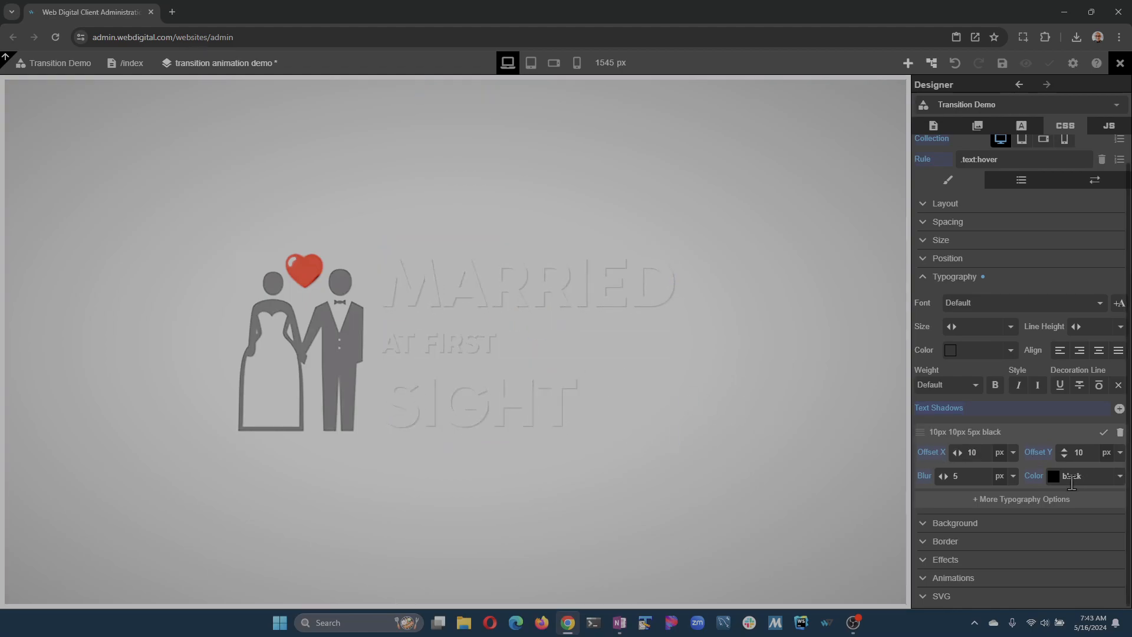
{"action": "type", "text": "27"}
{"action": "left_click", "coordinate": [1003, 64]}
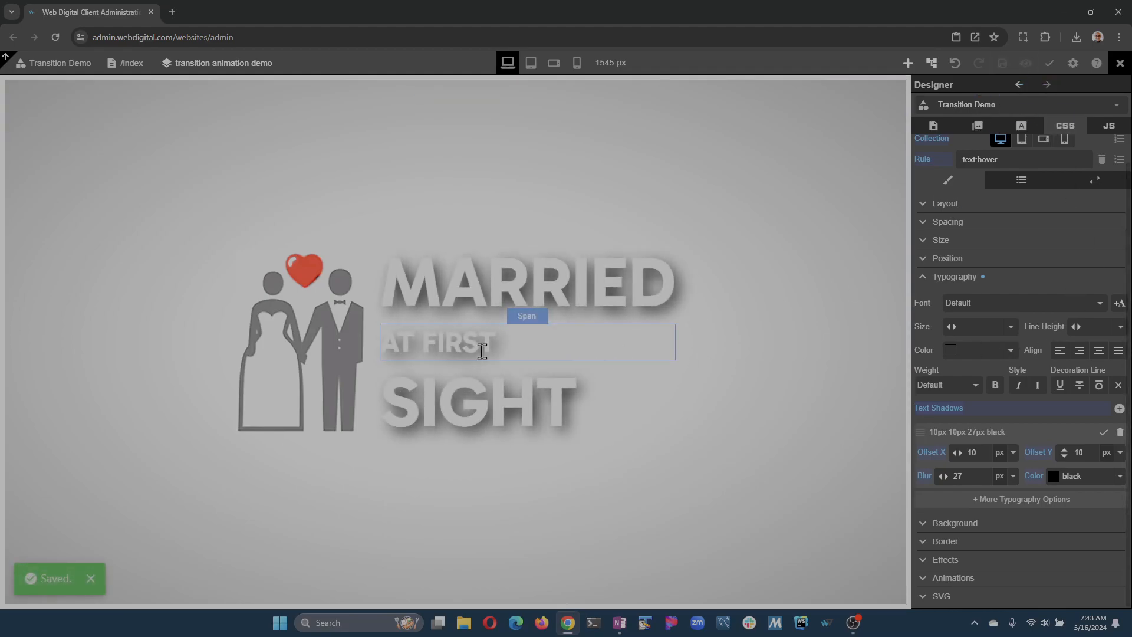